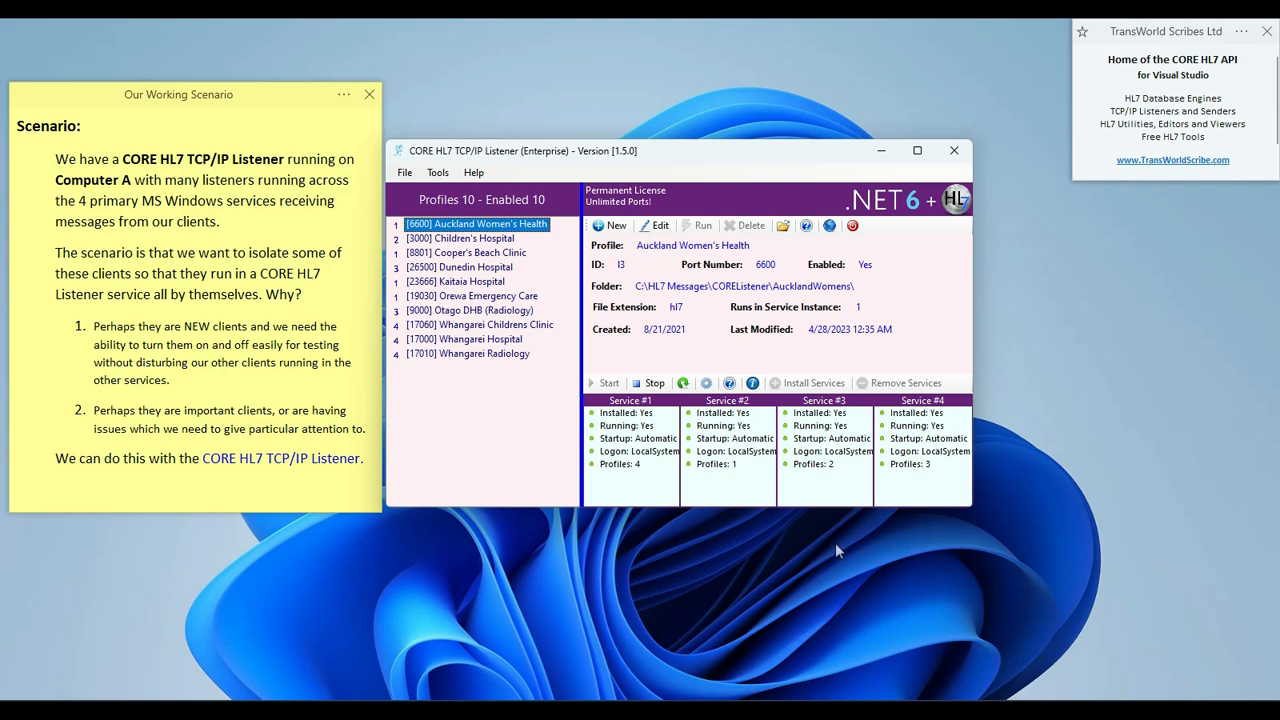
Bring the scenario sticky note to the front and widen it so its text is readable
click(236, 91)
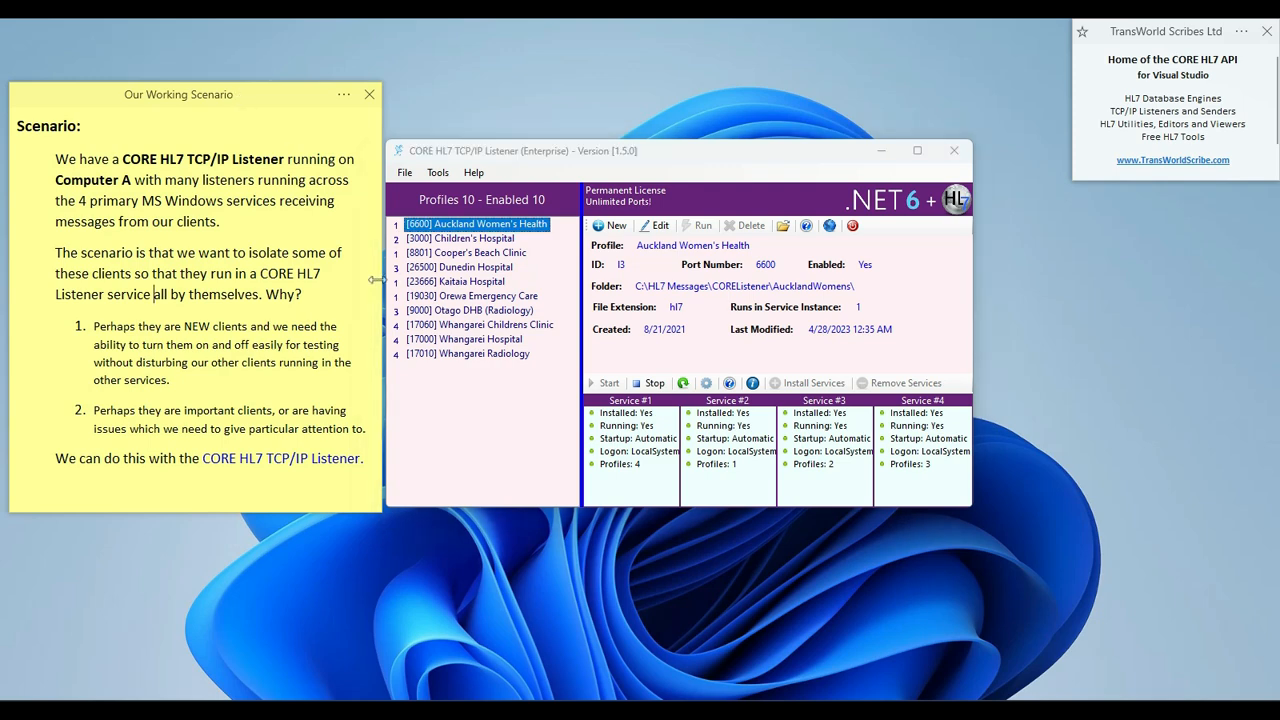
drag(376, 280, 610, 297)
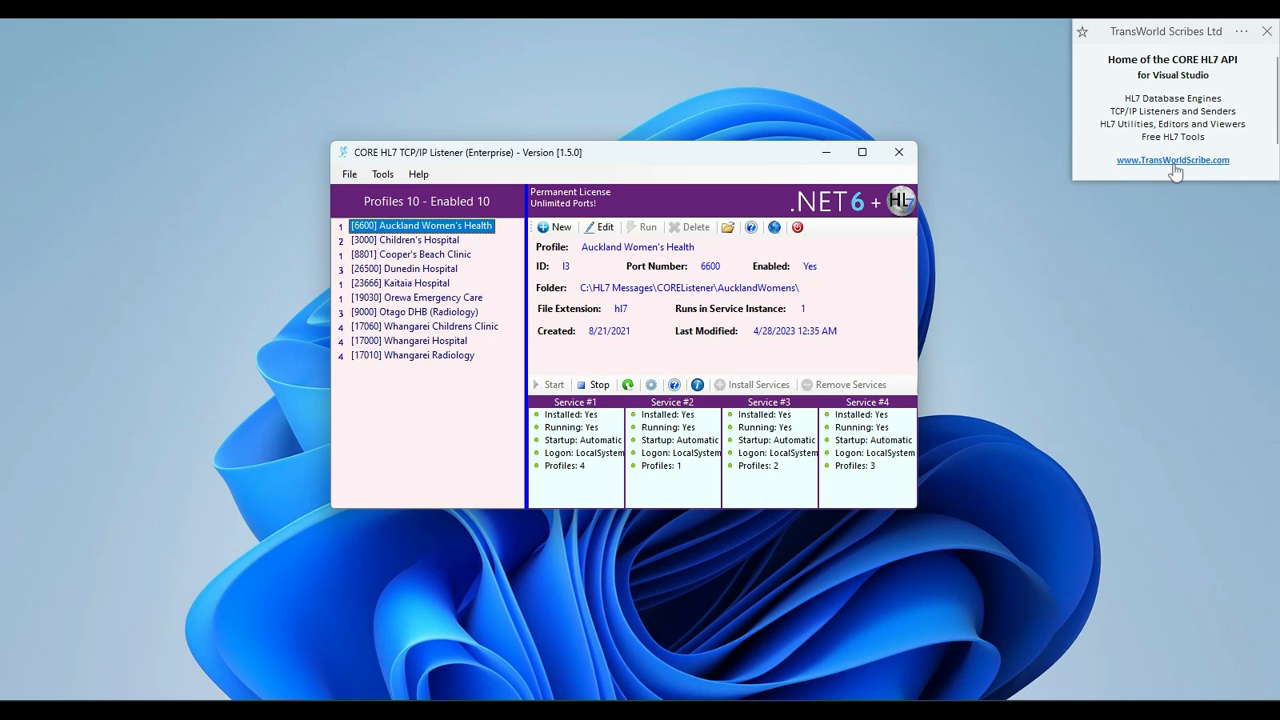
click(421, 242)
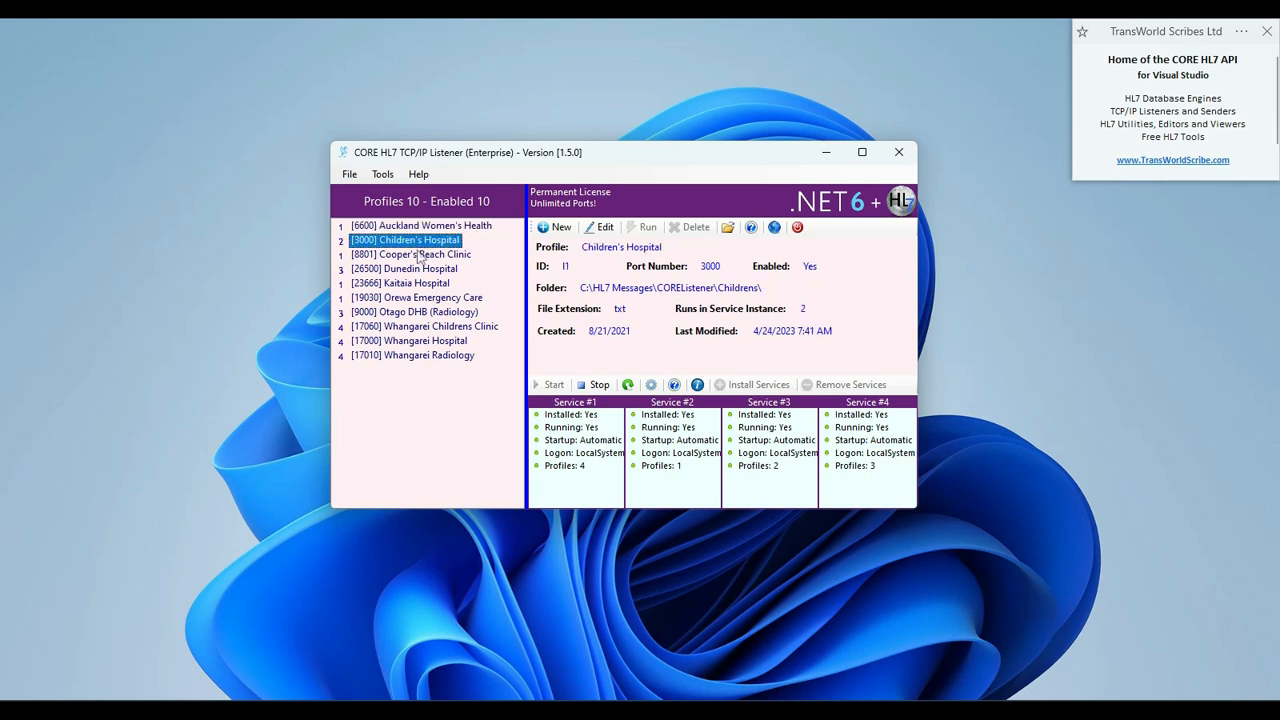
click(421, 228)
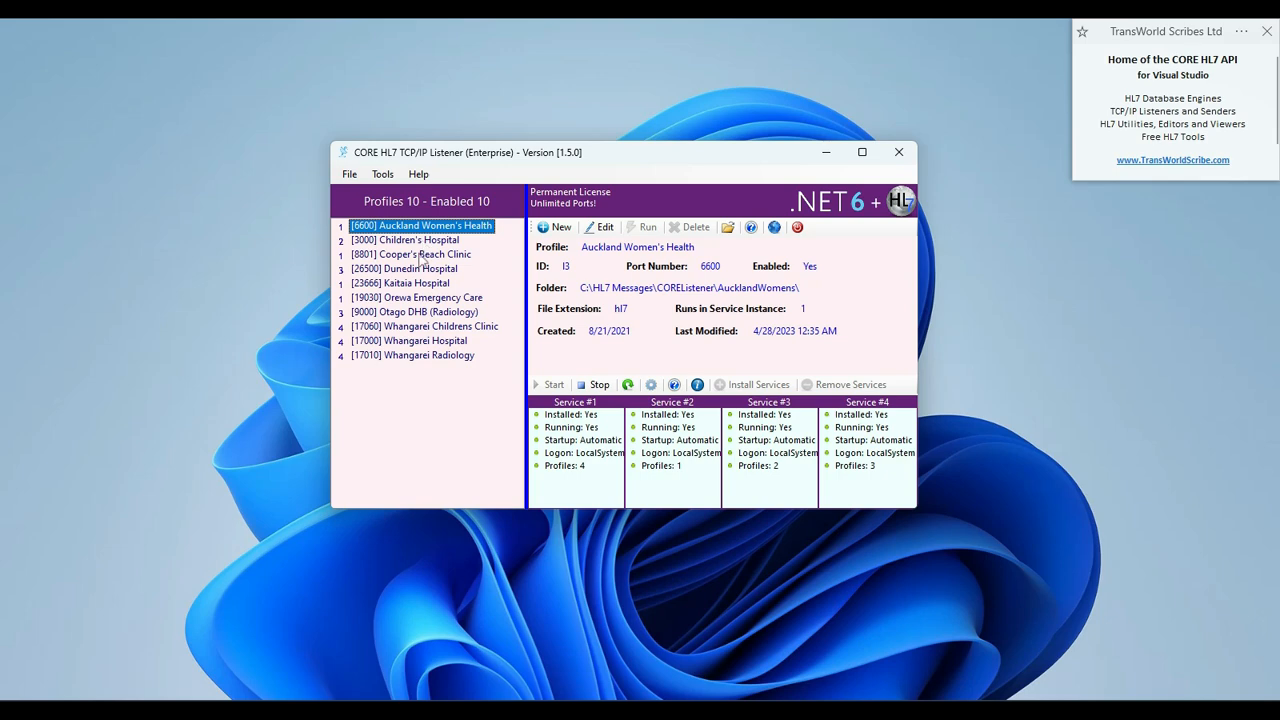
click(420, 269)
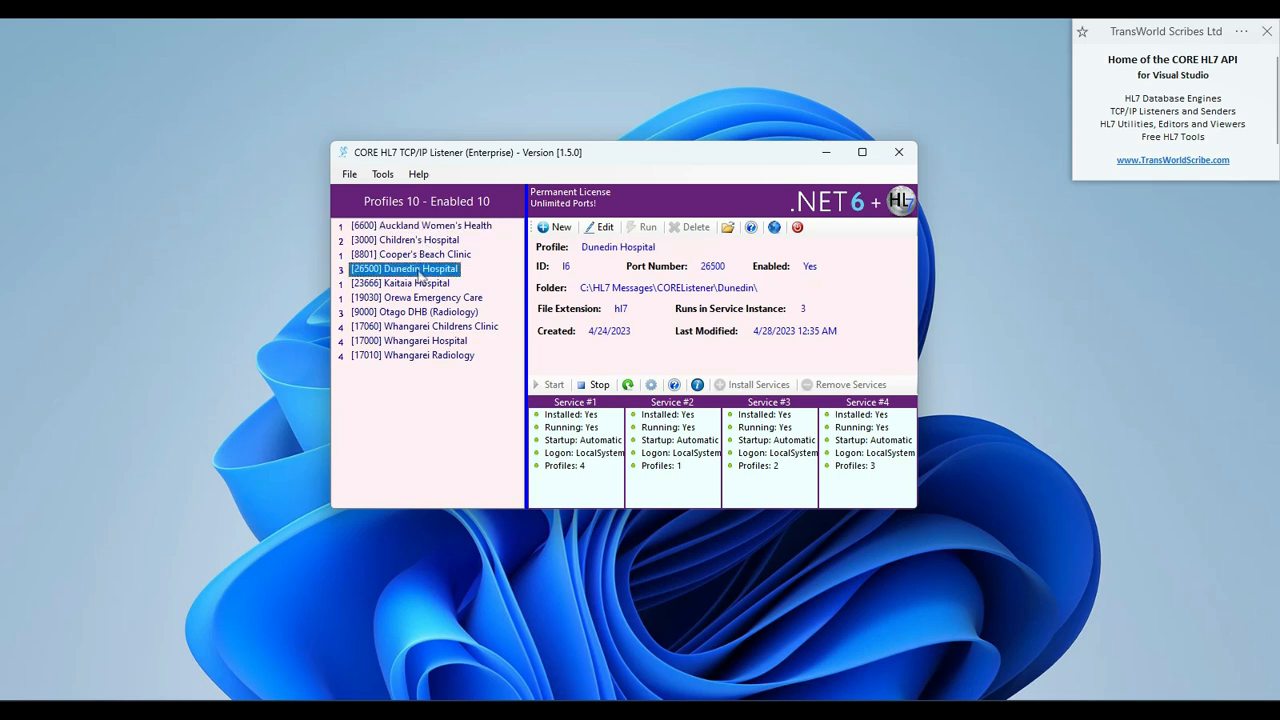
click(417, 256)
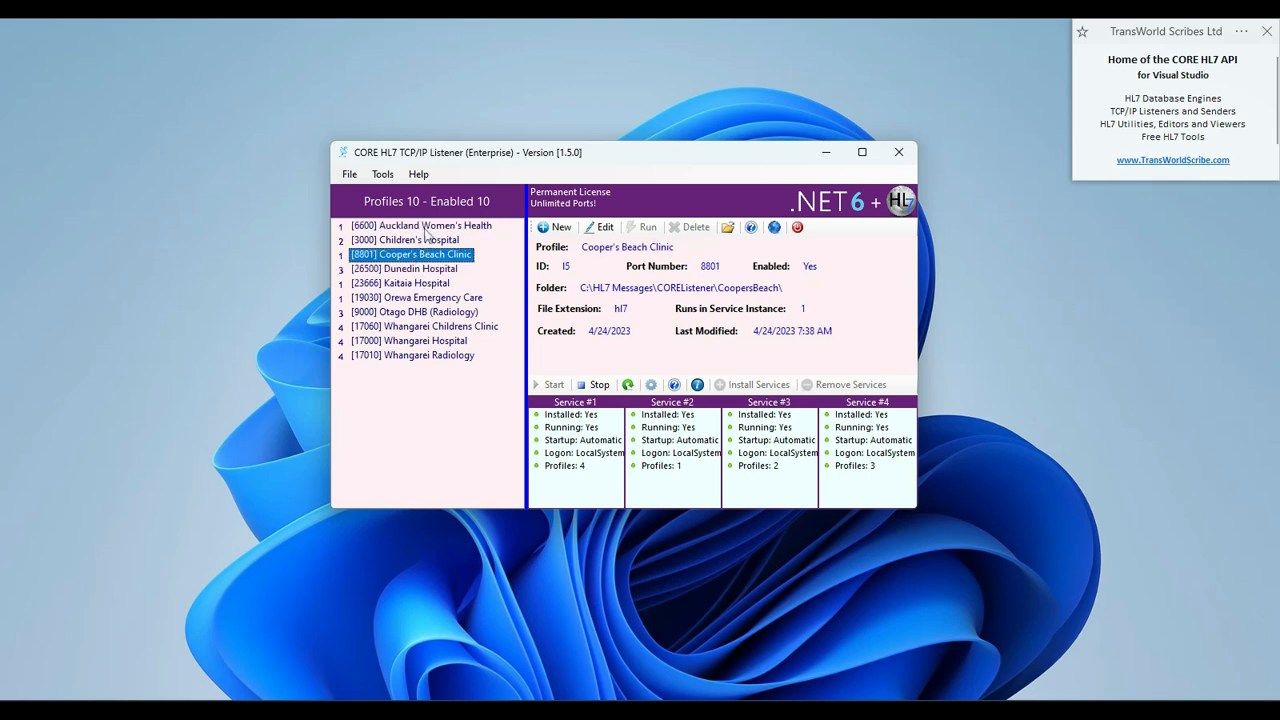
click(427, 229)
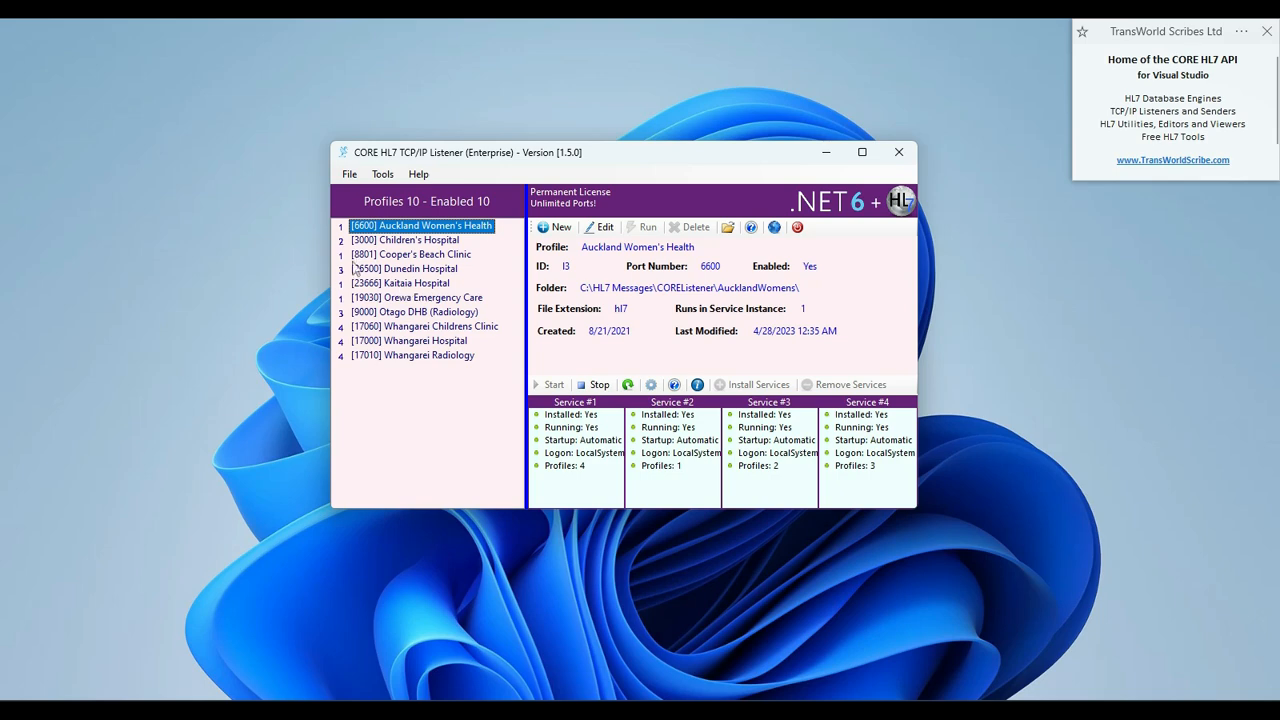
Stop the CORE HL7 Listener Instance 1 service in Windows Services, then exit the services window
click(650, 386)
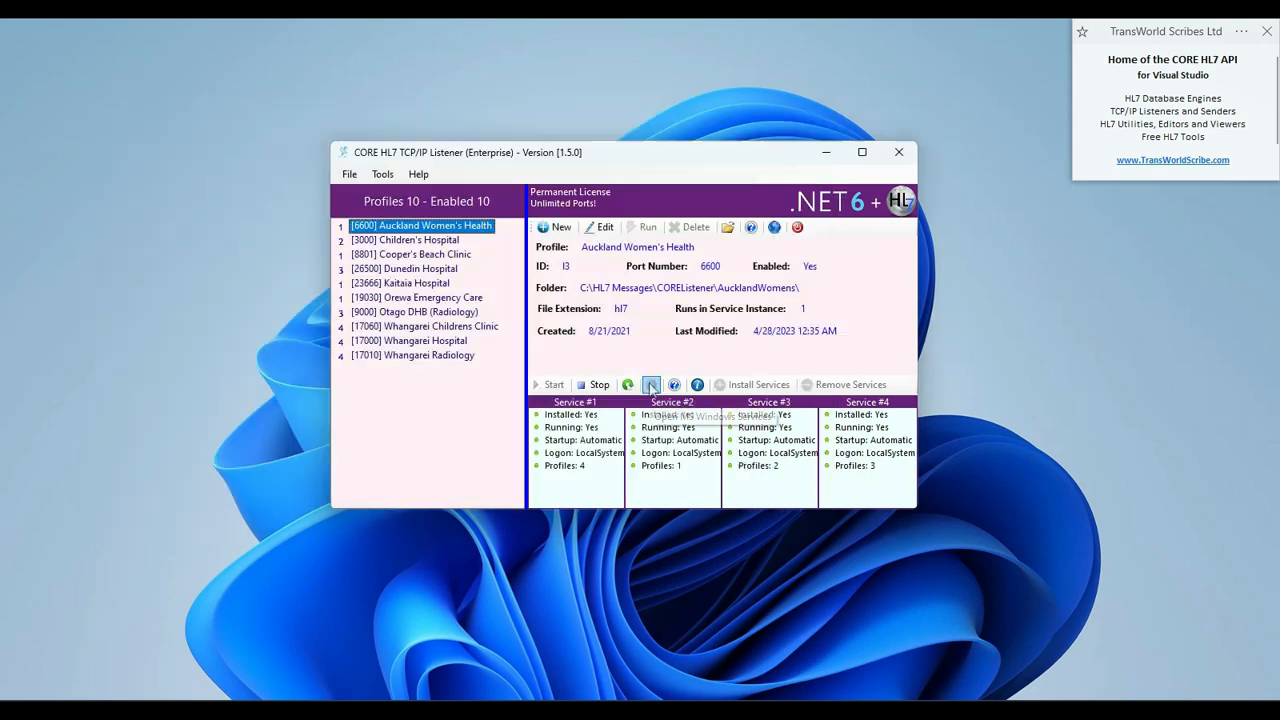
scroll(393, 252, down, 5)
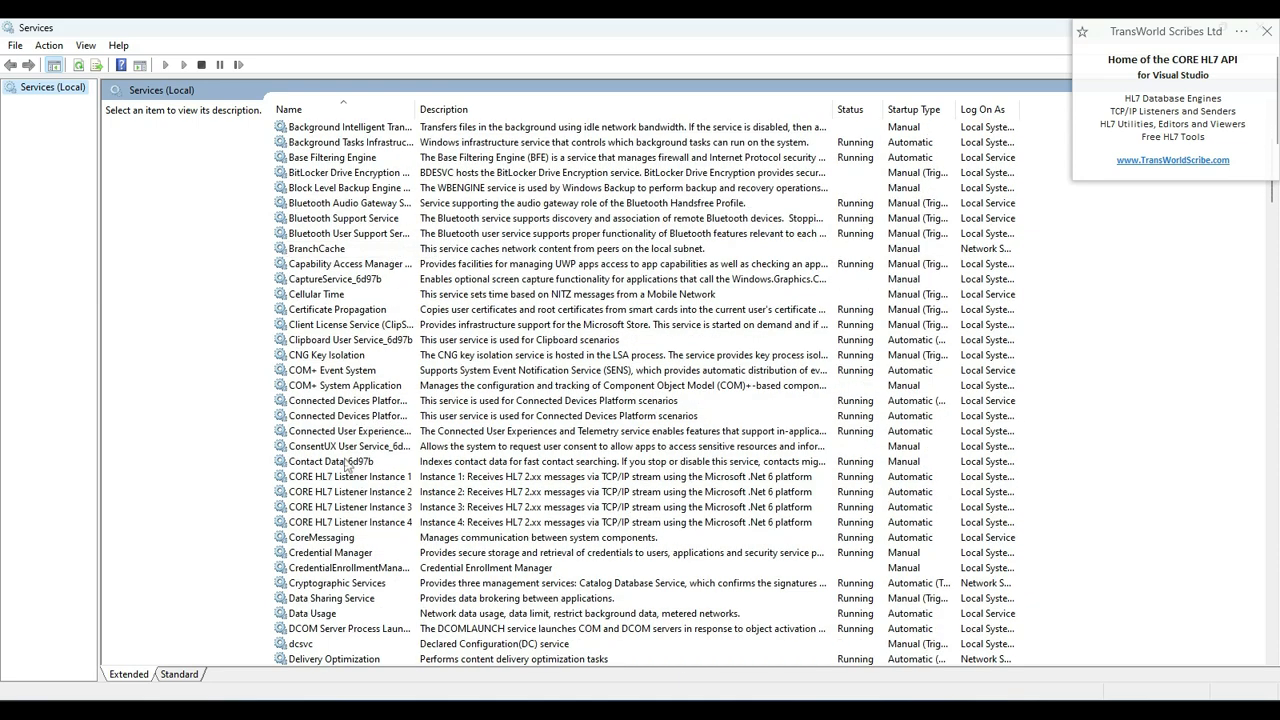
click(368, 479)
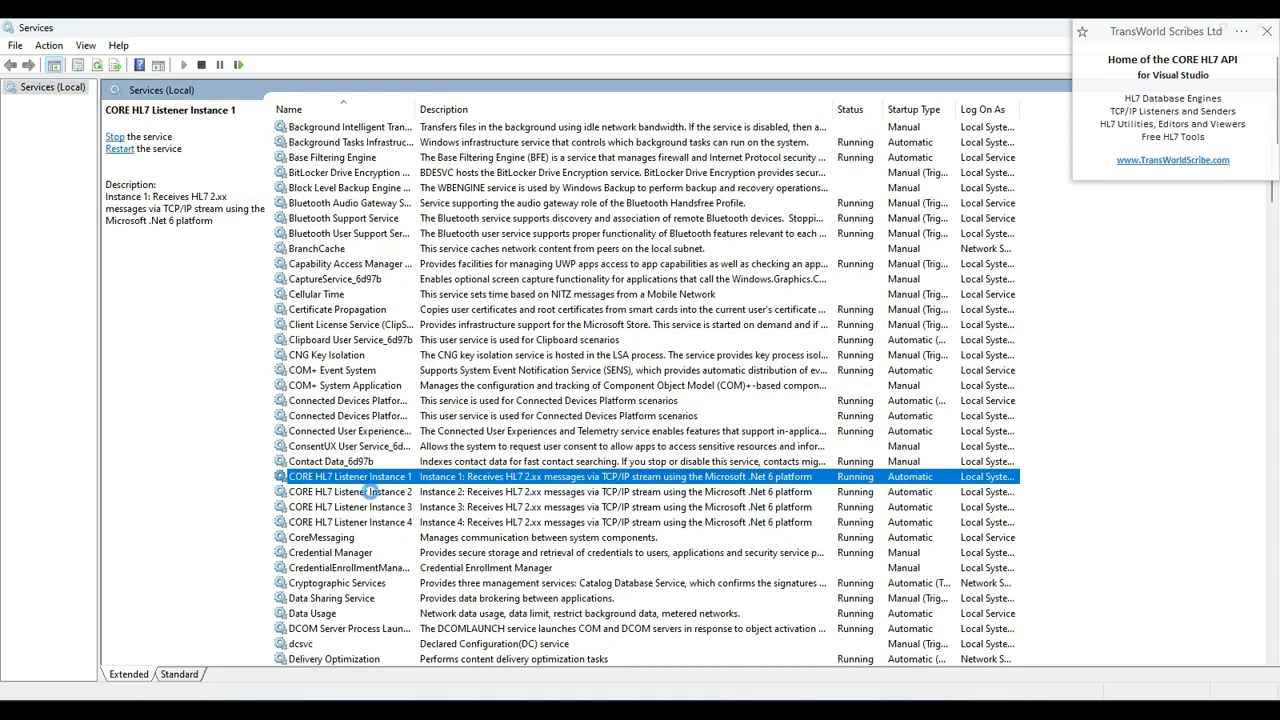
right_click(380, 482)
click(390, 507)
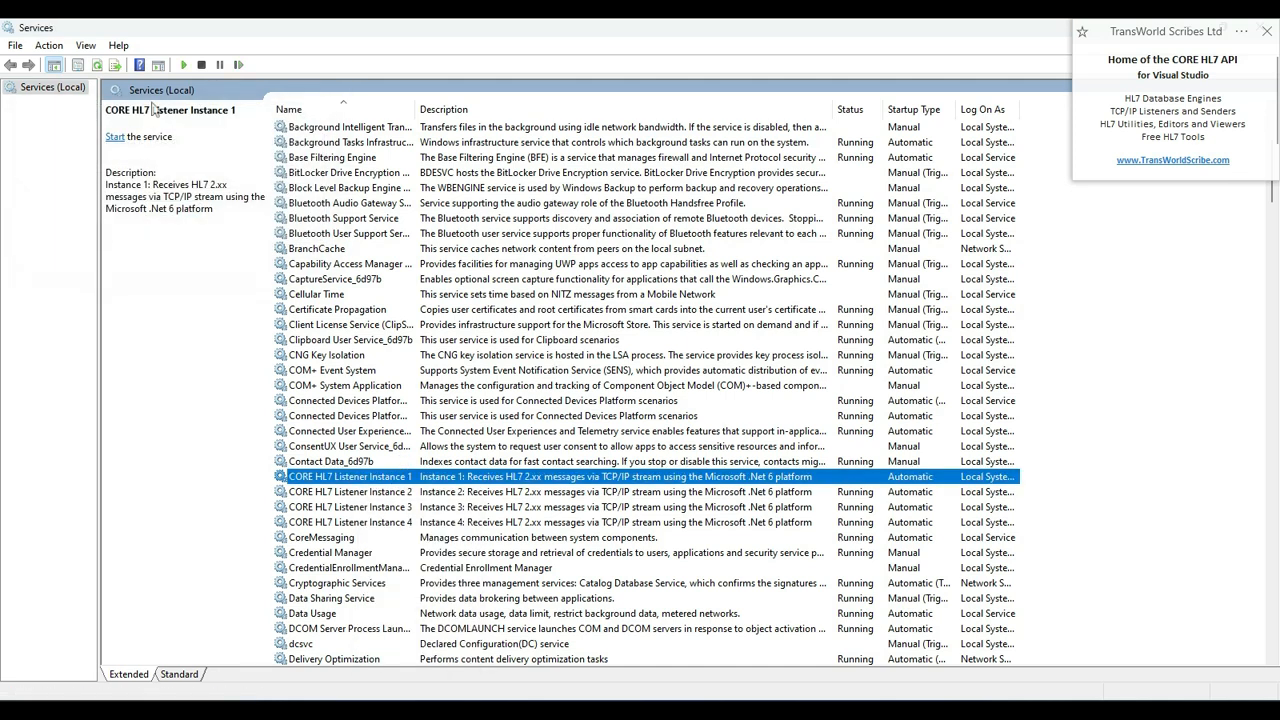
click(16, 46)
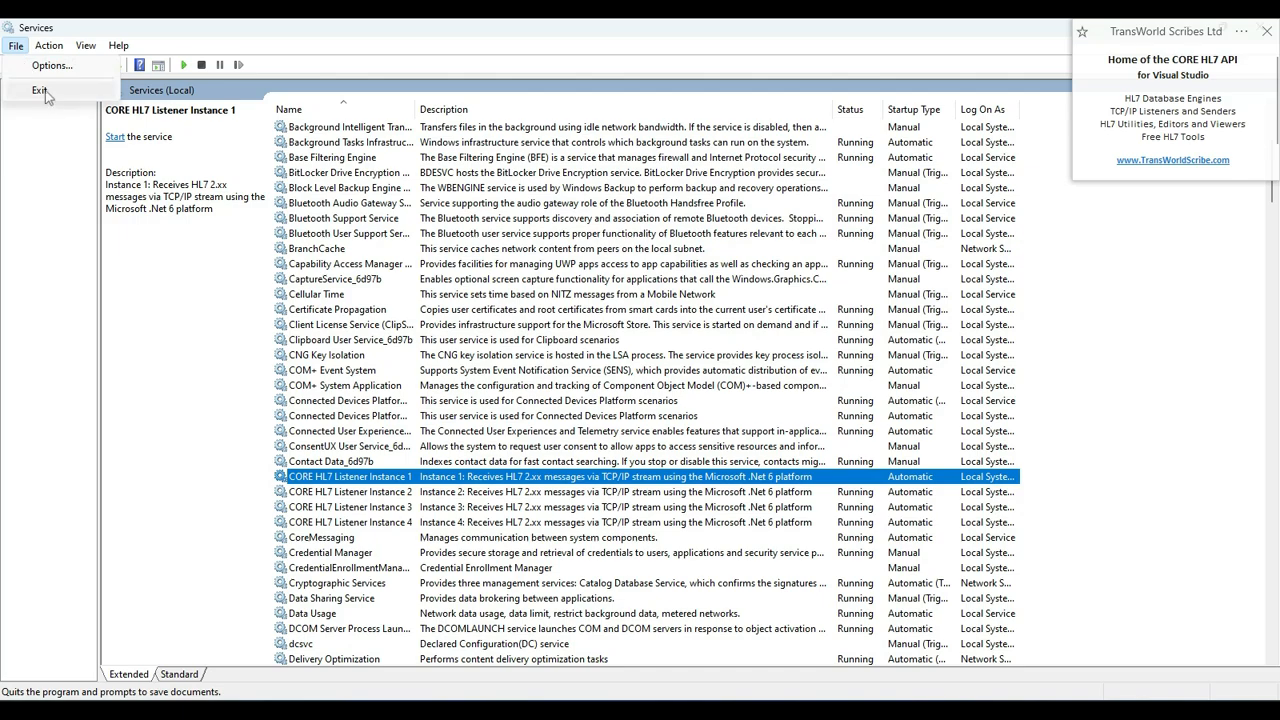
click(36, 88)
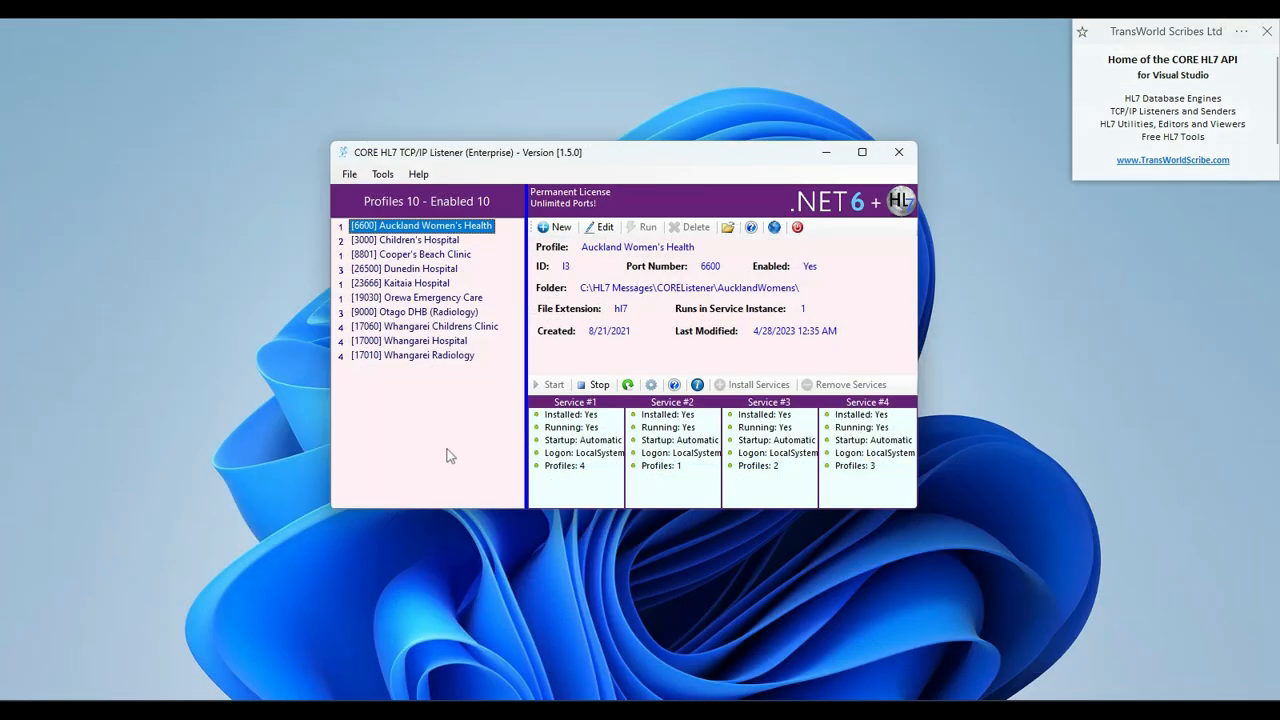
Set Section 5 to Private Service for the Auckland Women's Health, Cooper's Beach Clinic and Kaitaia Hospital profiles
double_click(430, 225)
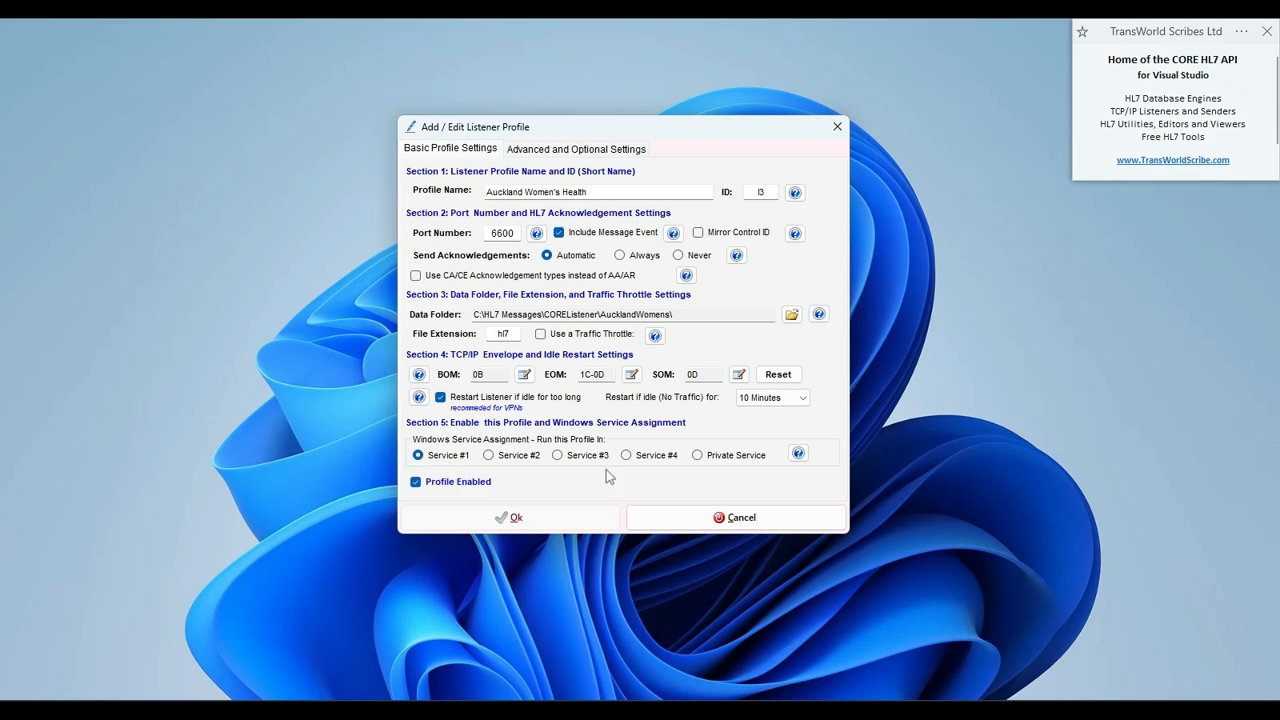
click(698, 456)
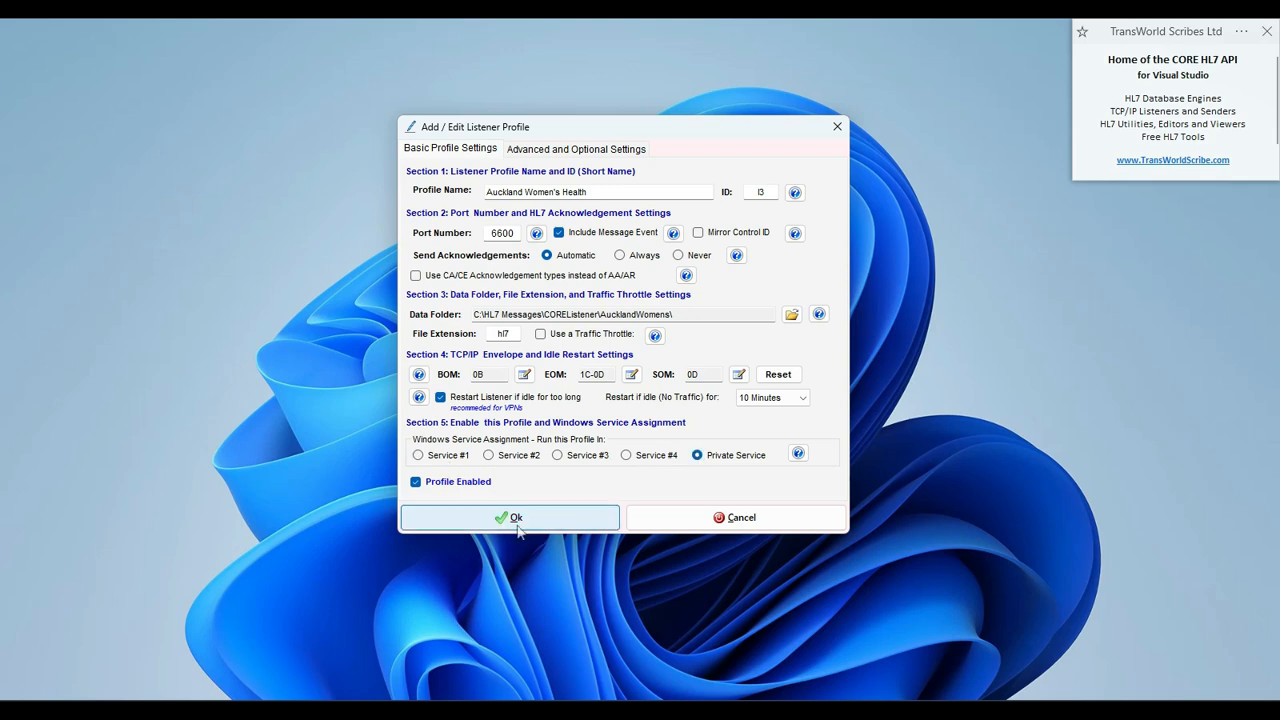
click(513, 517)
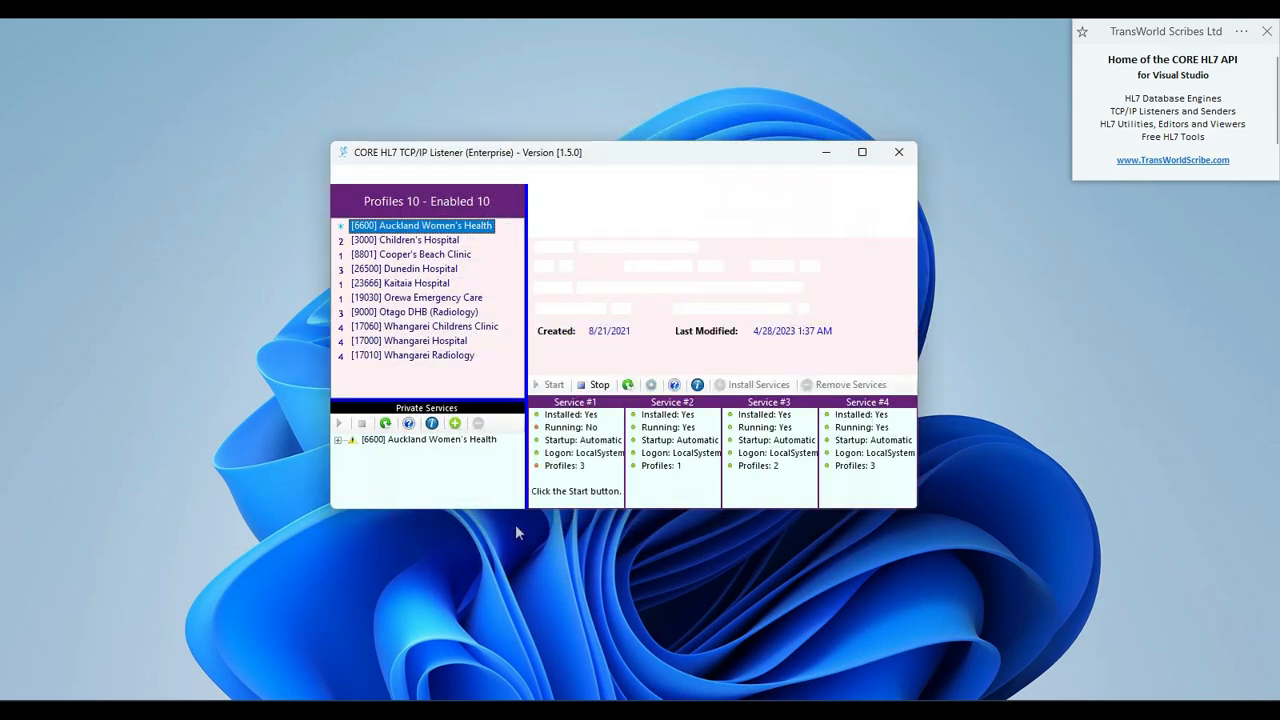
double_click(443, 257)
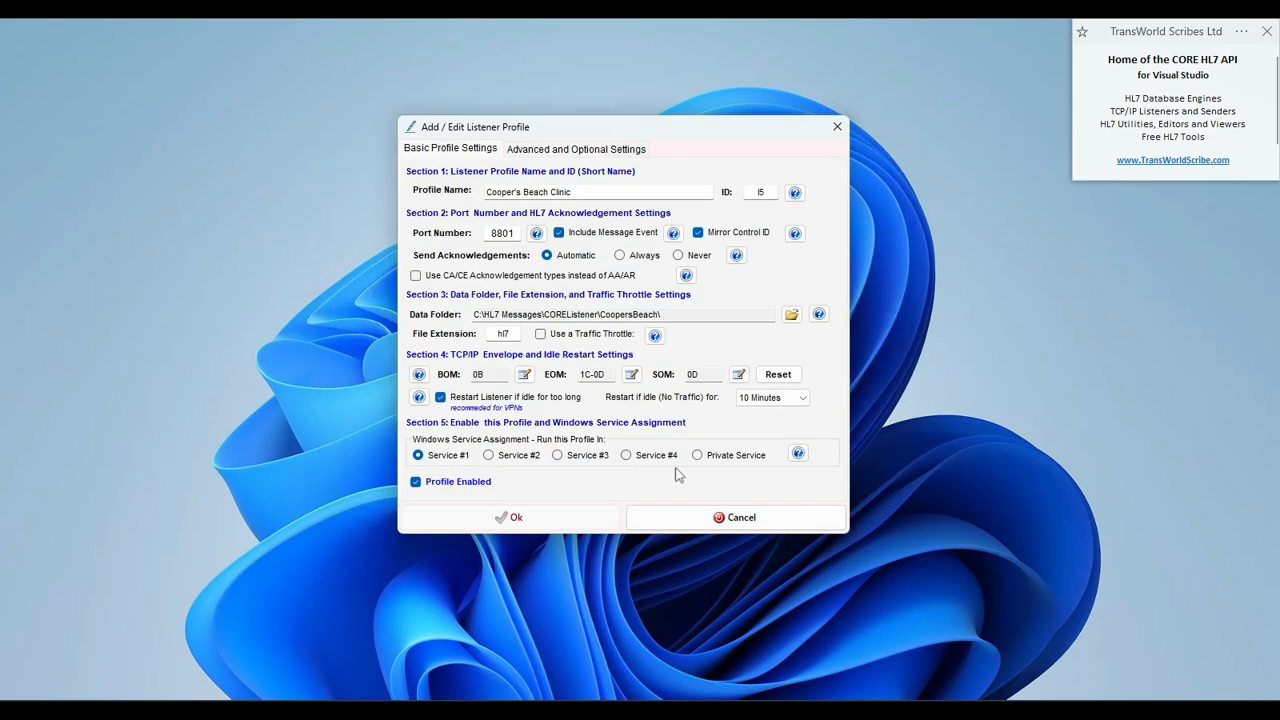
click(698, 456)
click(517, 517)
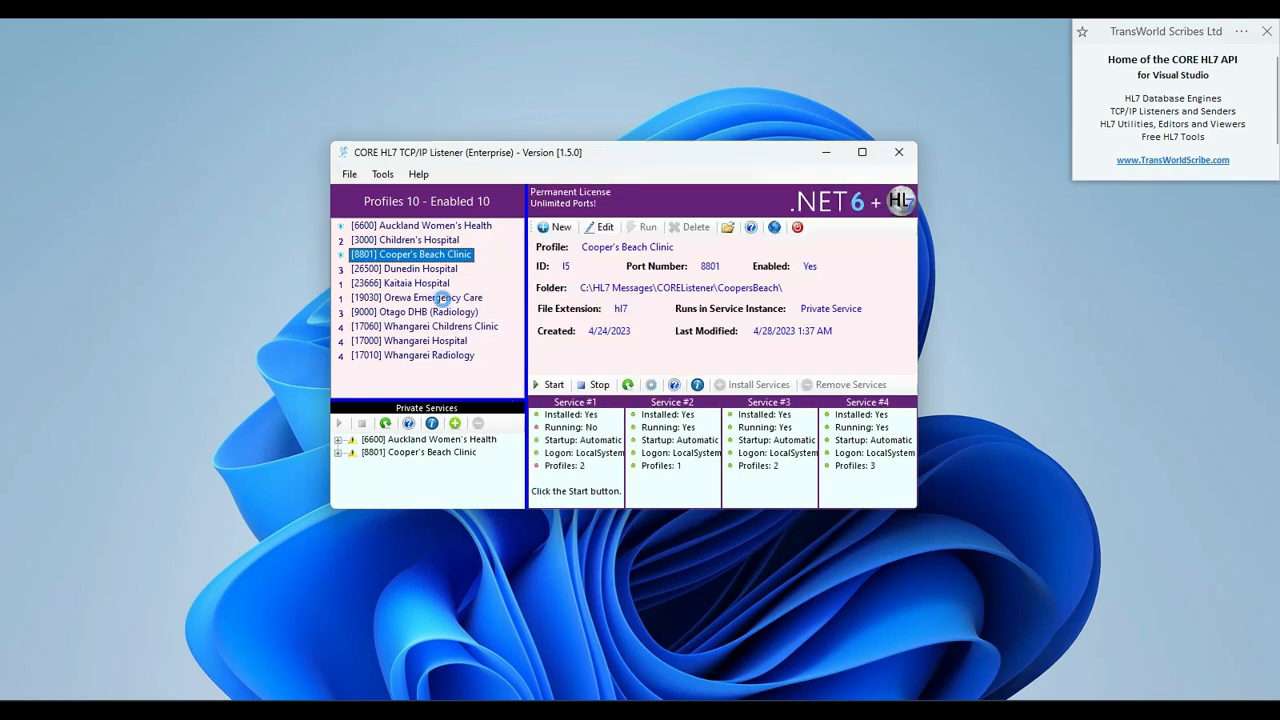
click(413, 287)
double_click(413, 287)
click(698, 456)
click(548, 527)
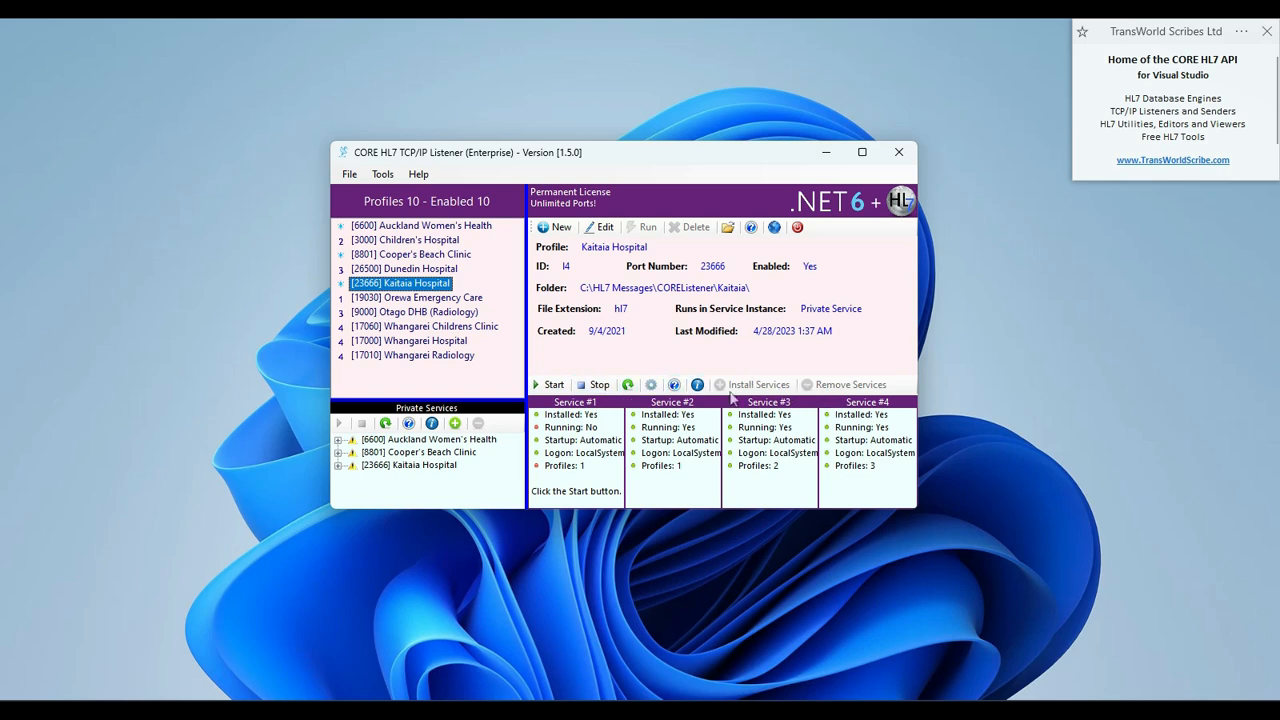
Install and start the not-installed private services, then start Service #1 again
click(338, 440)
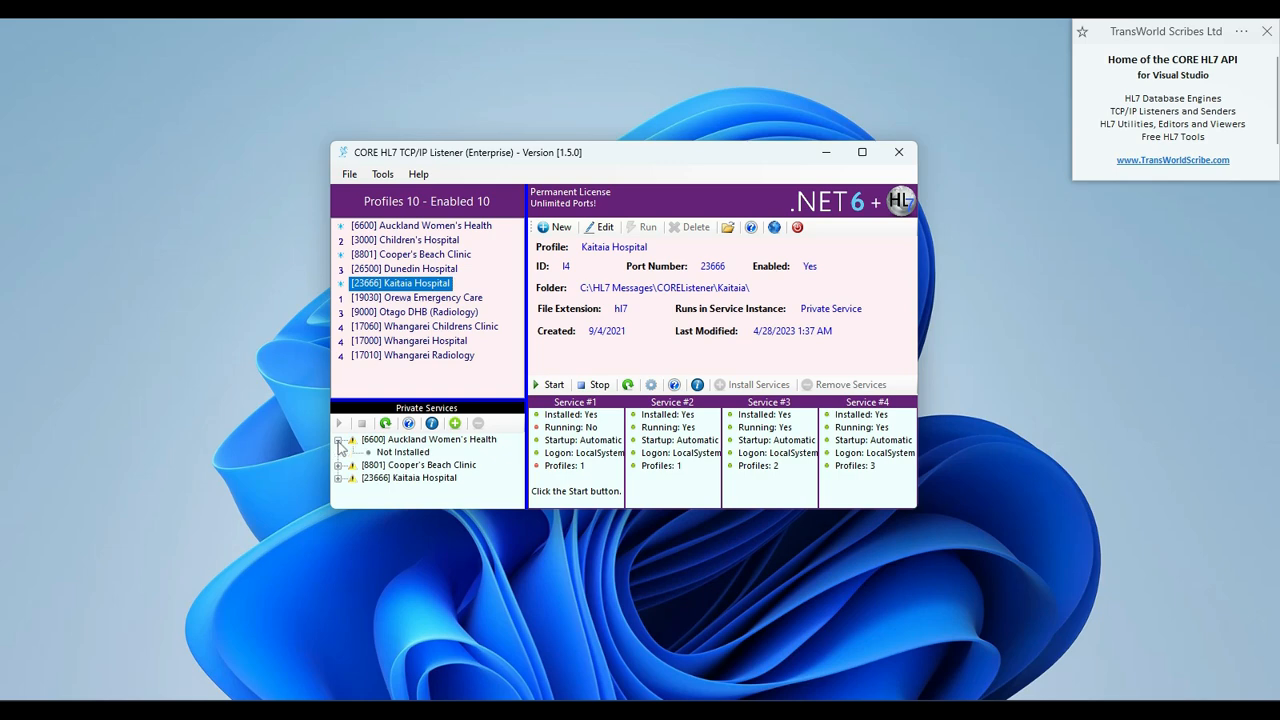
click(412, 452)
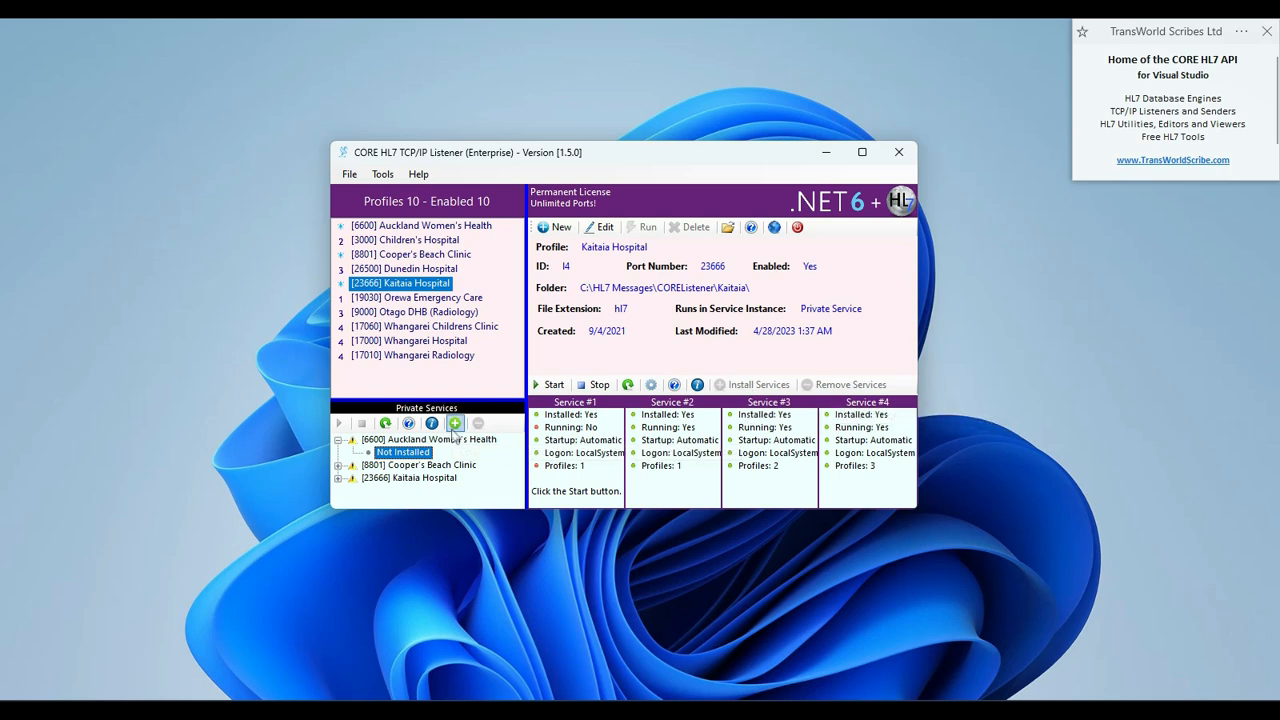
click(454, 424)
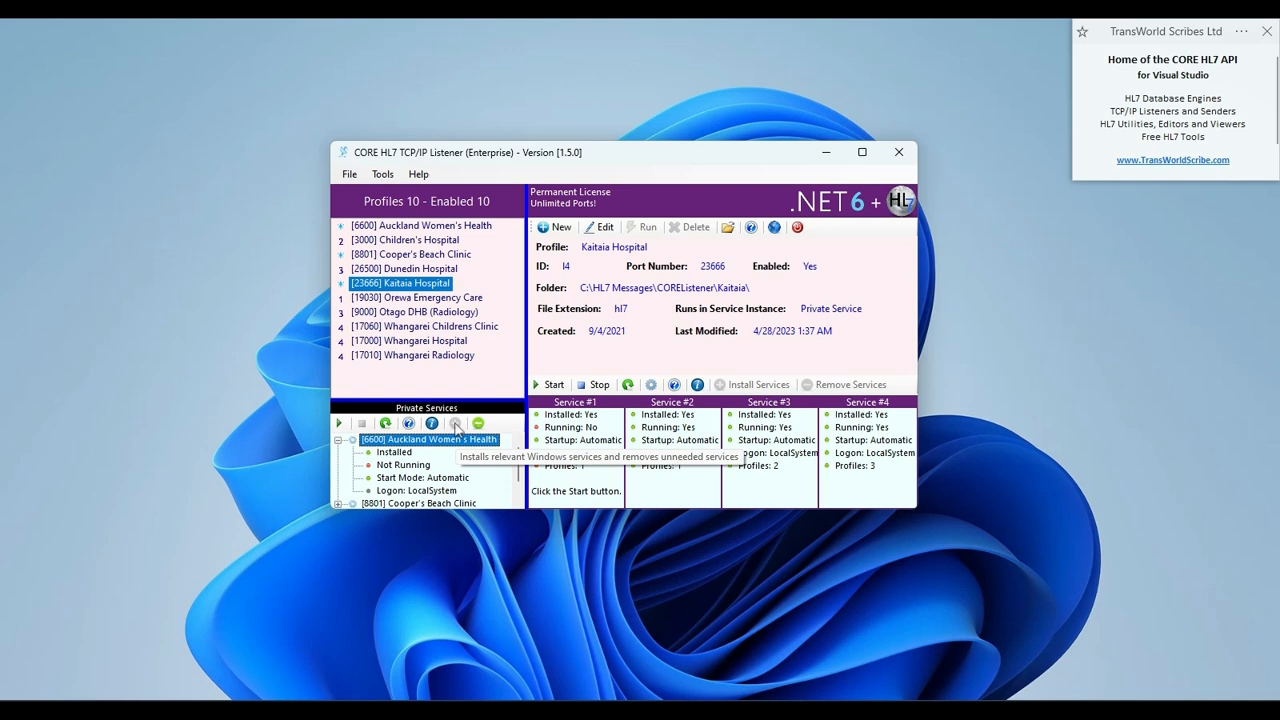
click(339, 424)
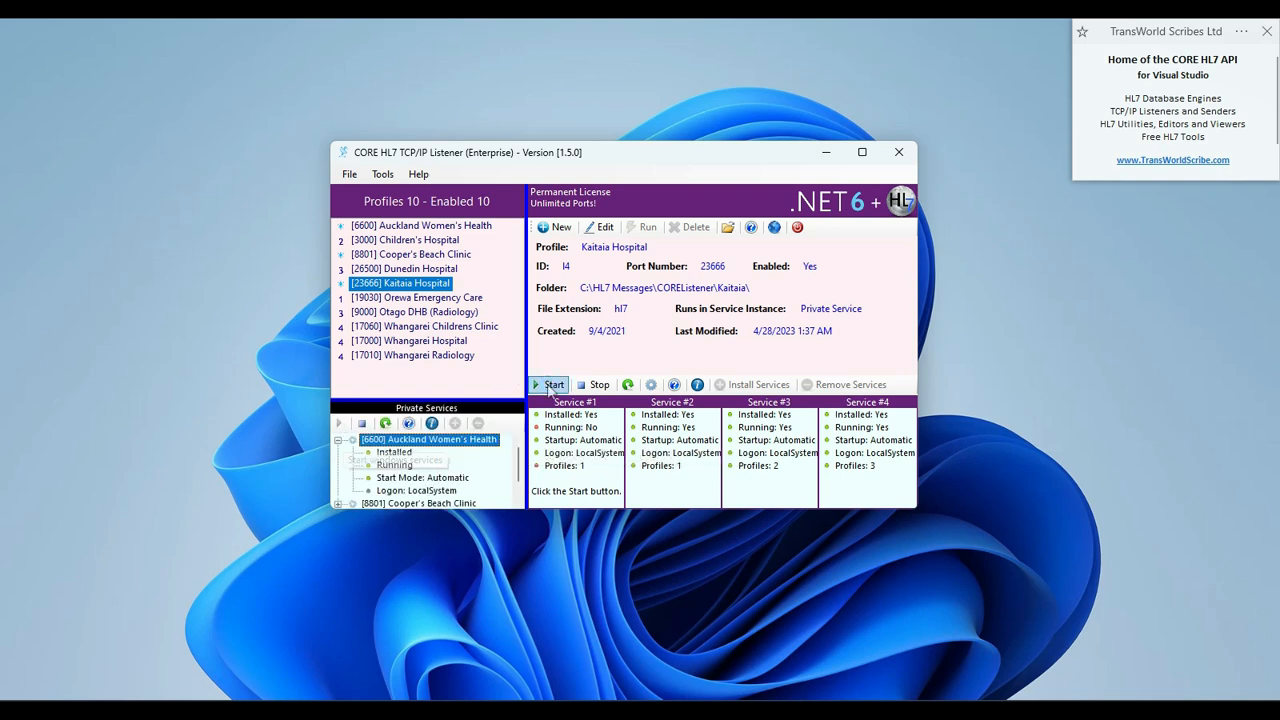
click(550, 386)
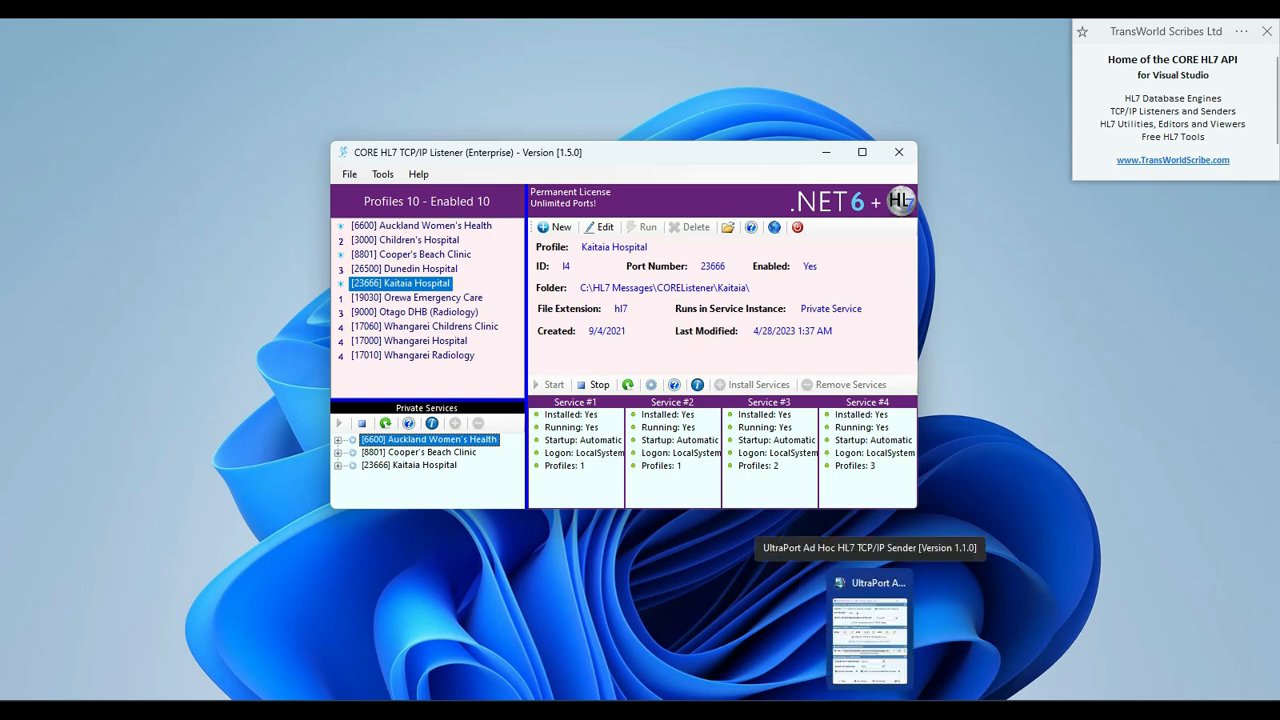
In the ad hoc HL7 sender, successfully ping the listener on port 6600
click(870, 635)
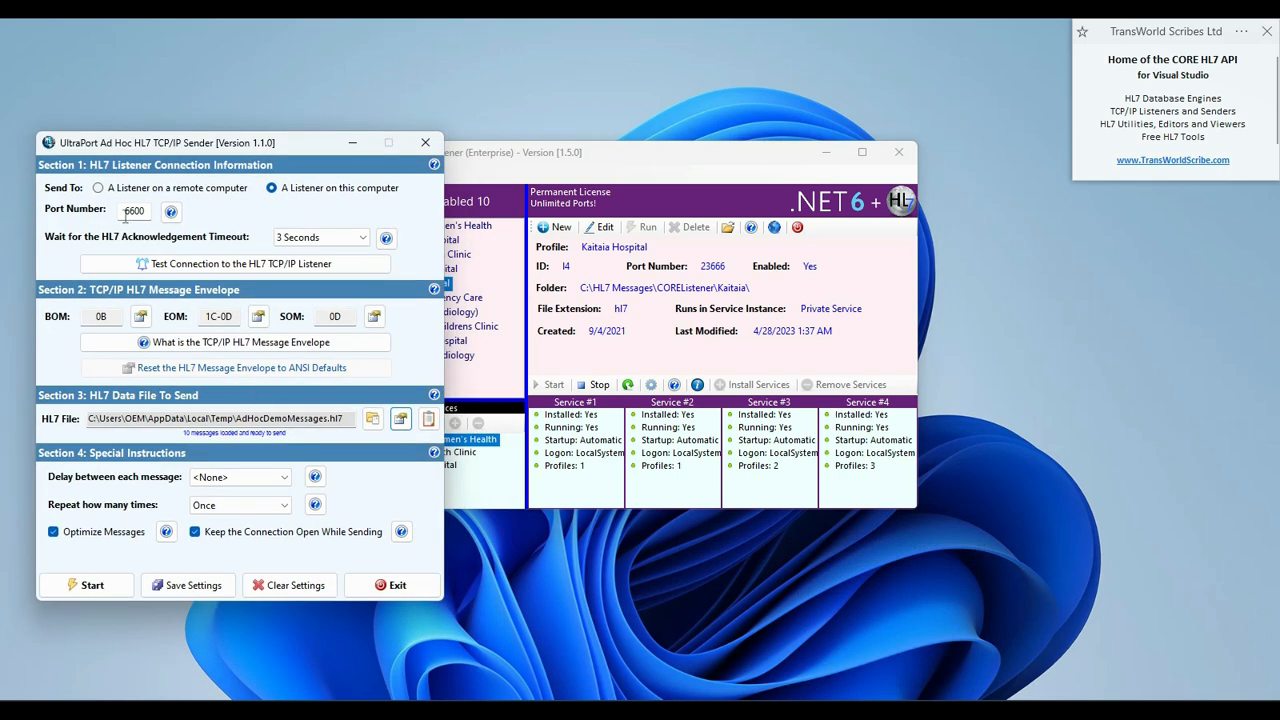
click(470, 232)
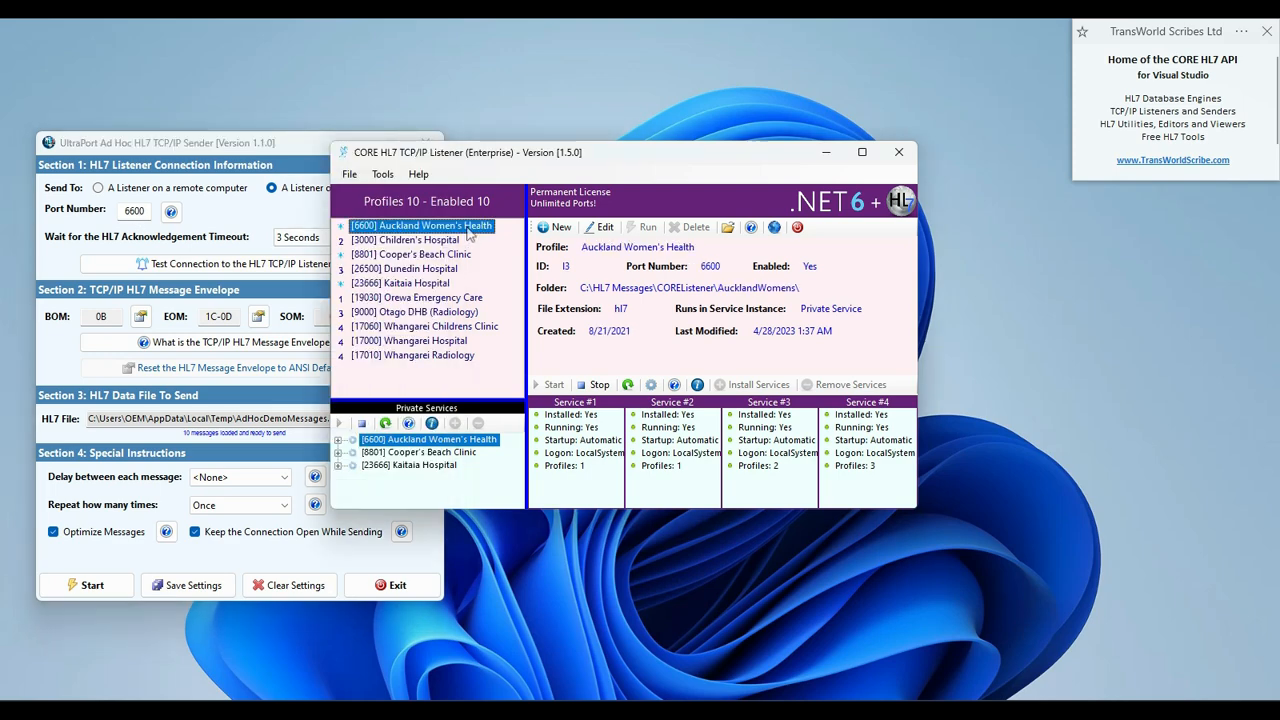
click(204, 268)
click(226, 270)
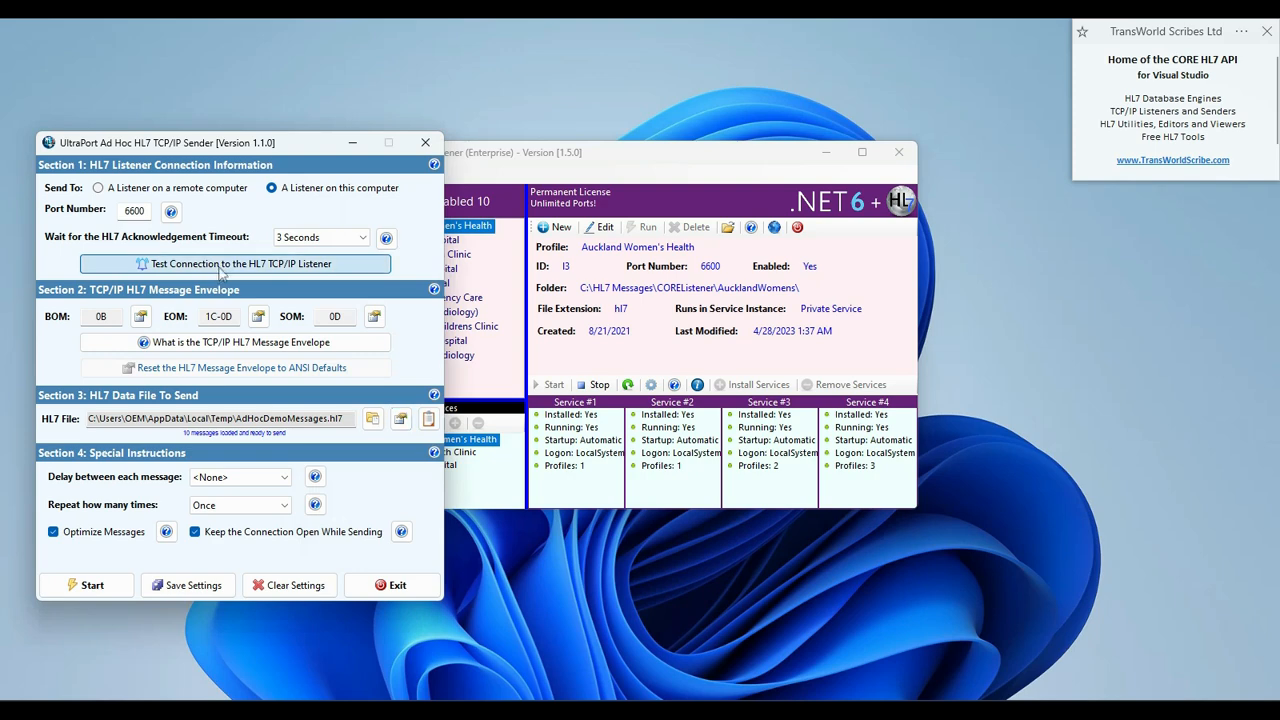
click(700, 448)
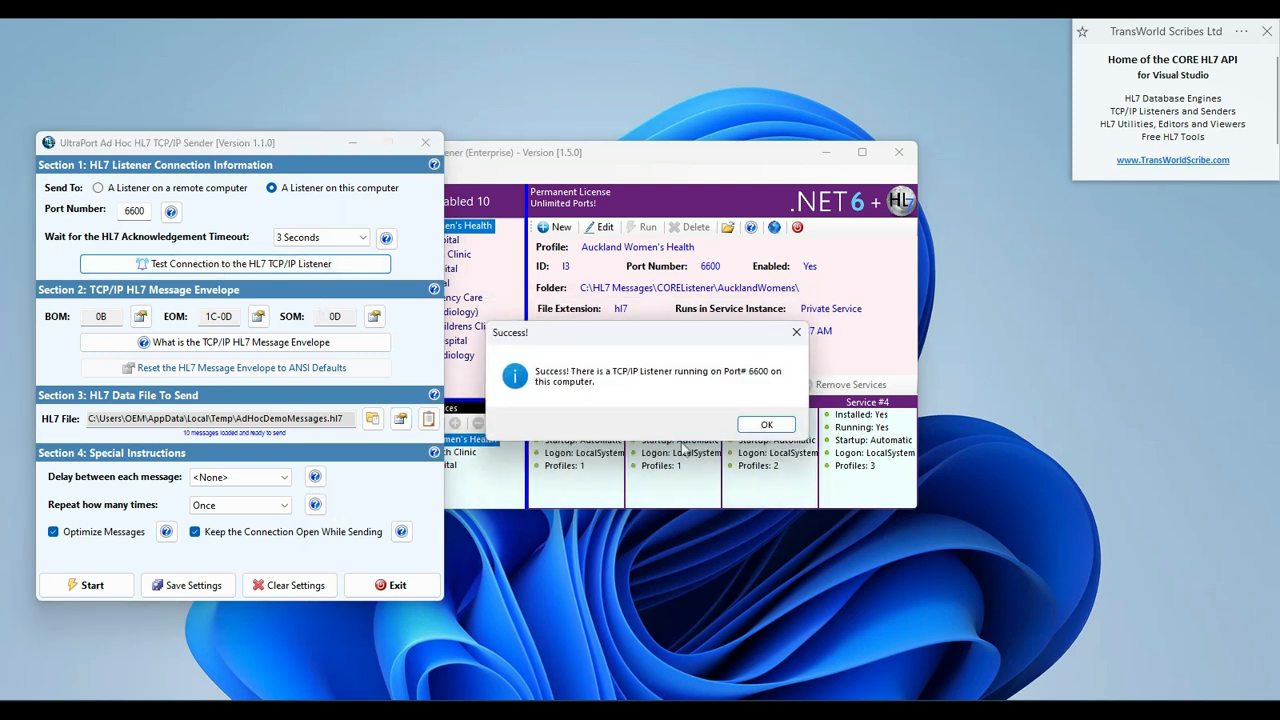
click(766, 424)
Send the 10 HL7 messages, then close the send results and the sender
click(88, 592)
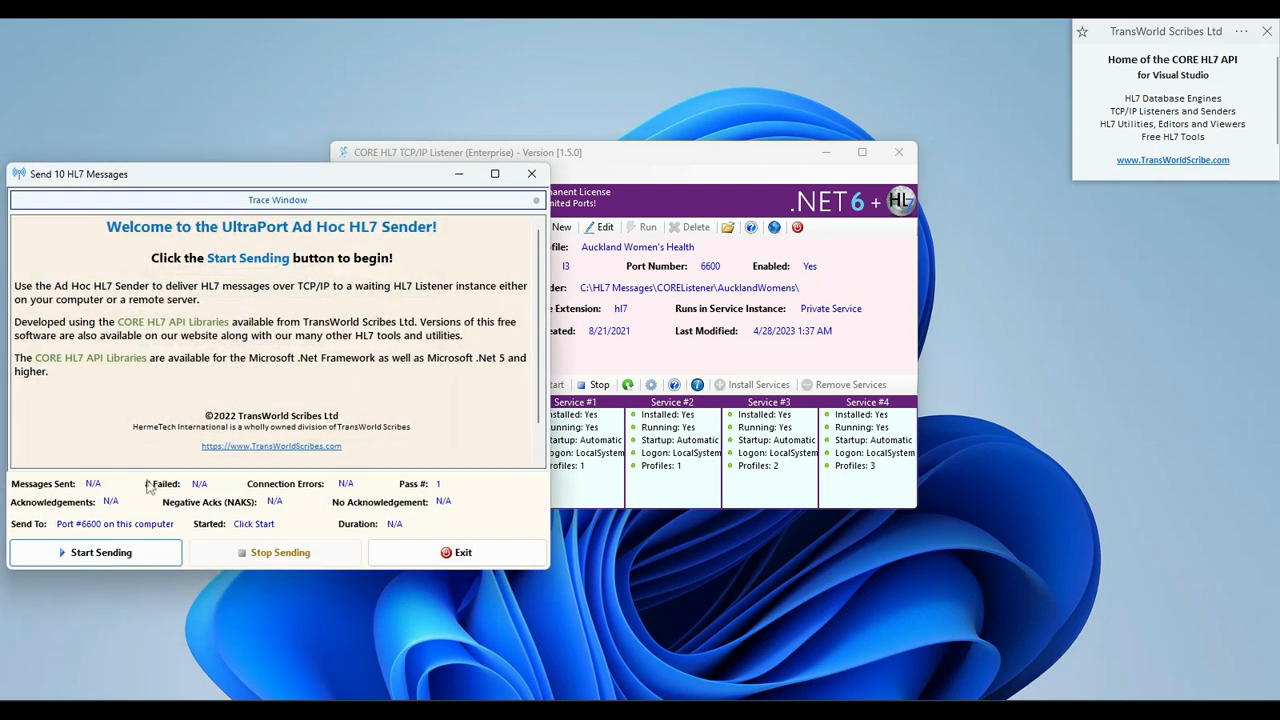
click(140, 541)
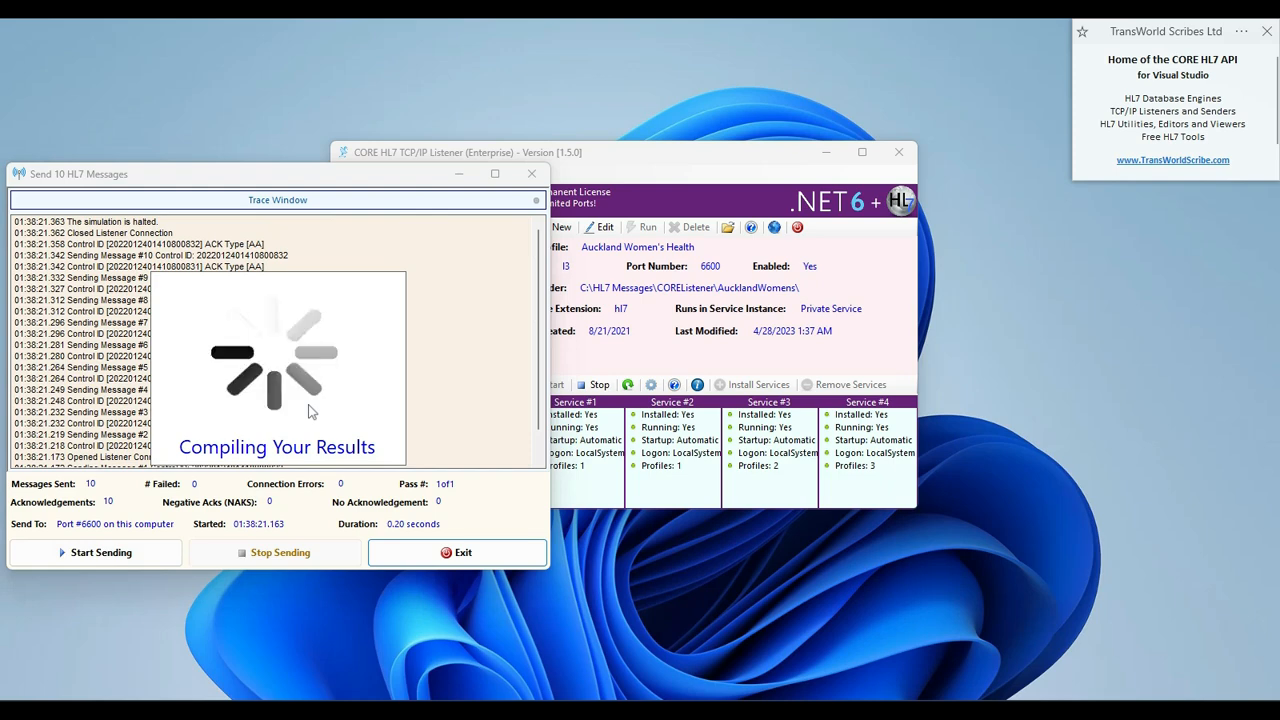
click(535, 177)
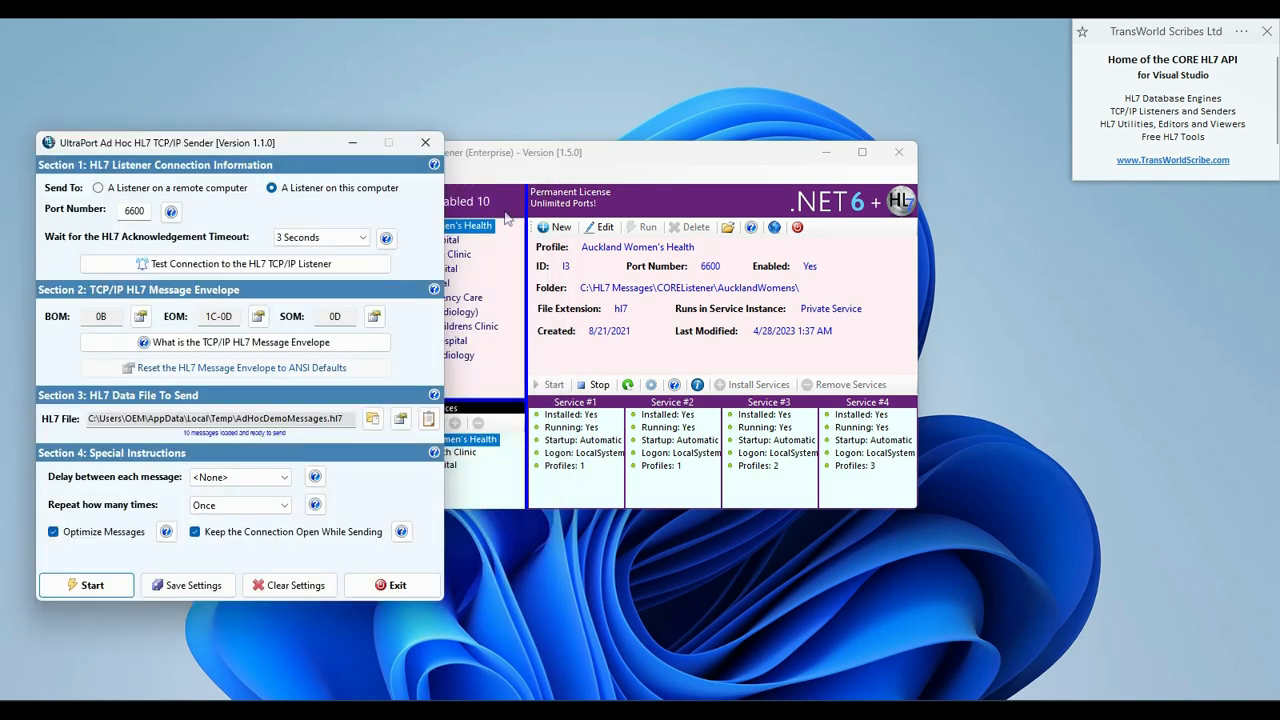
click(426, 144)
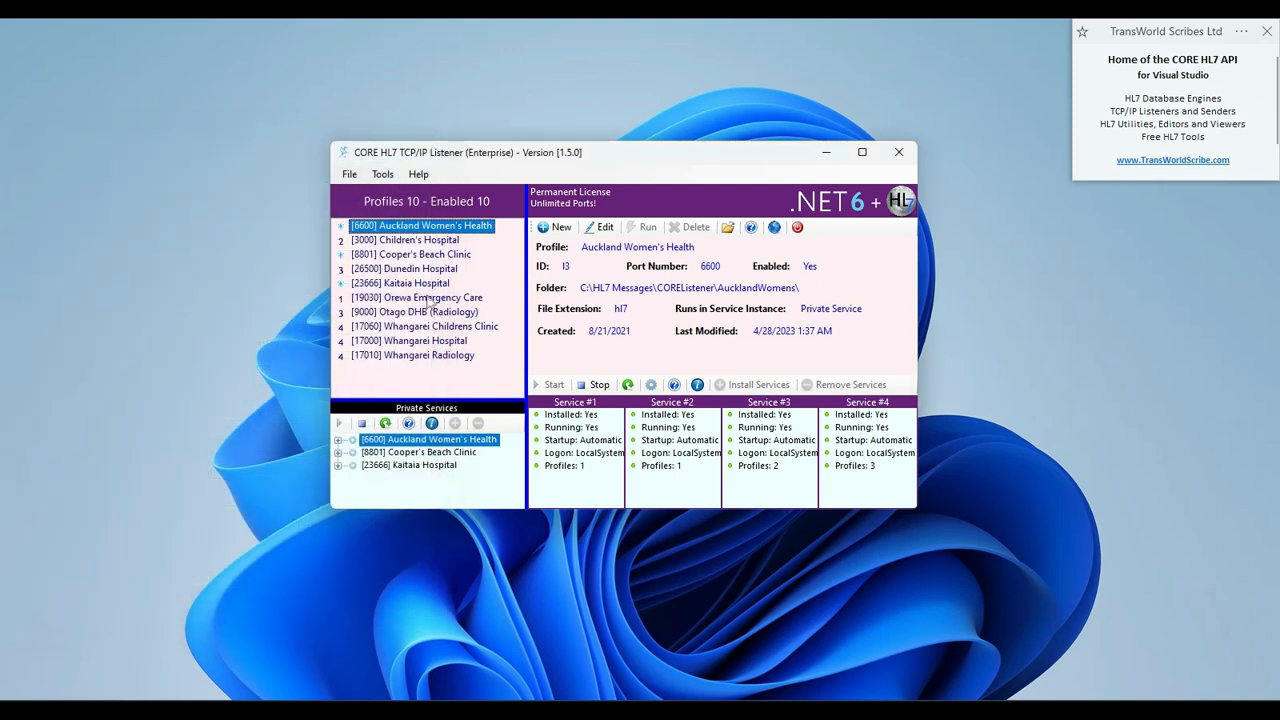
Refresh the private services list and start the [8801] Cooper's Beach Clinic private service
right_click(386, 444)
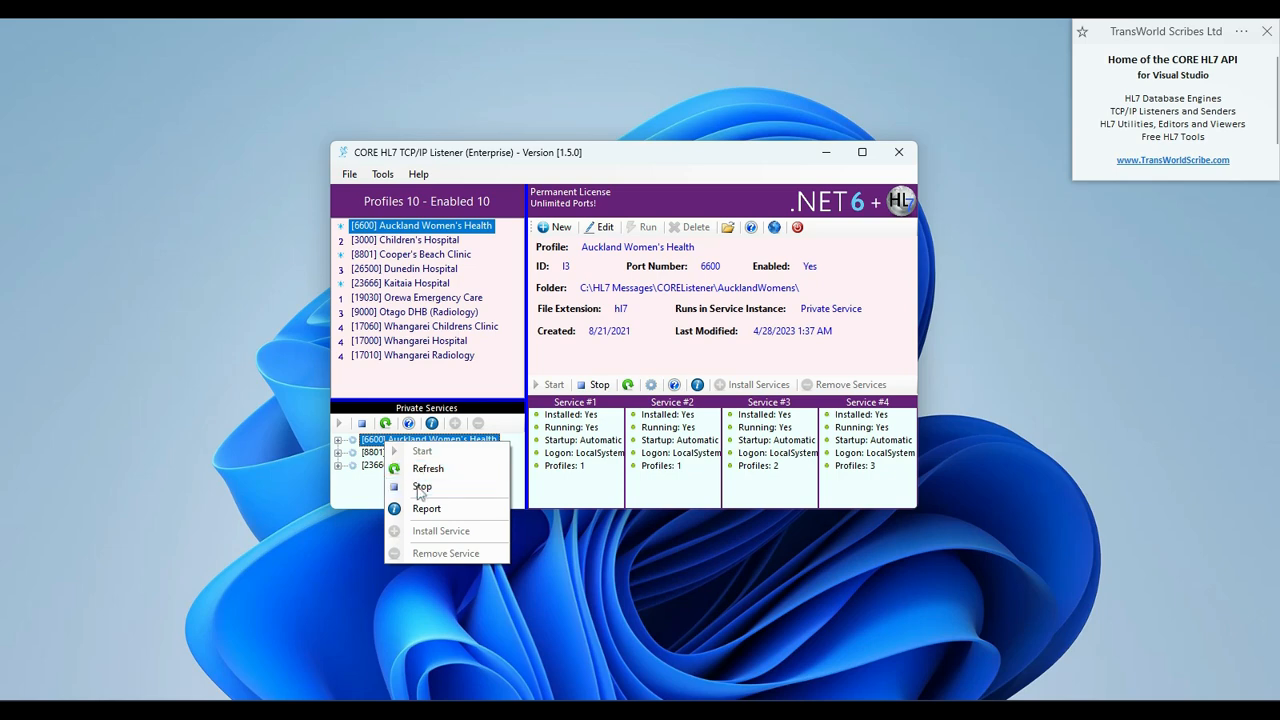
click(397, 465)
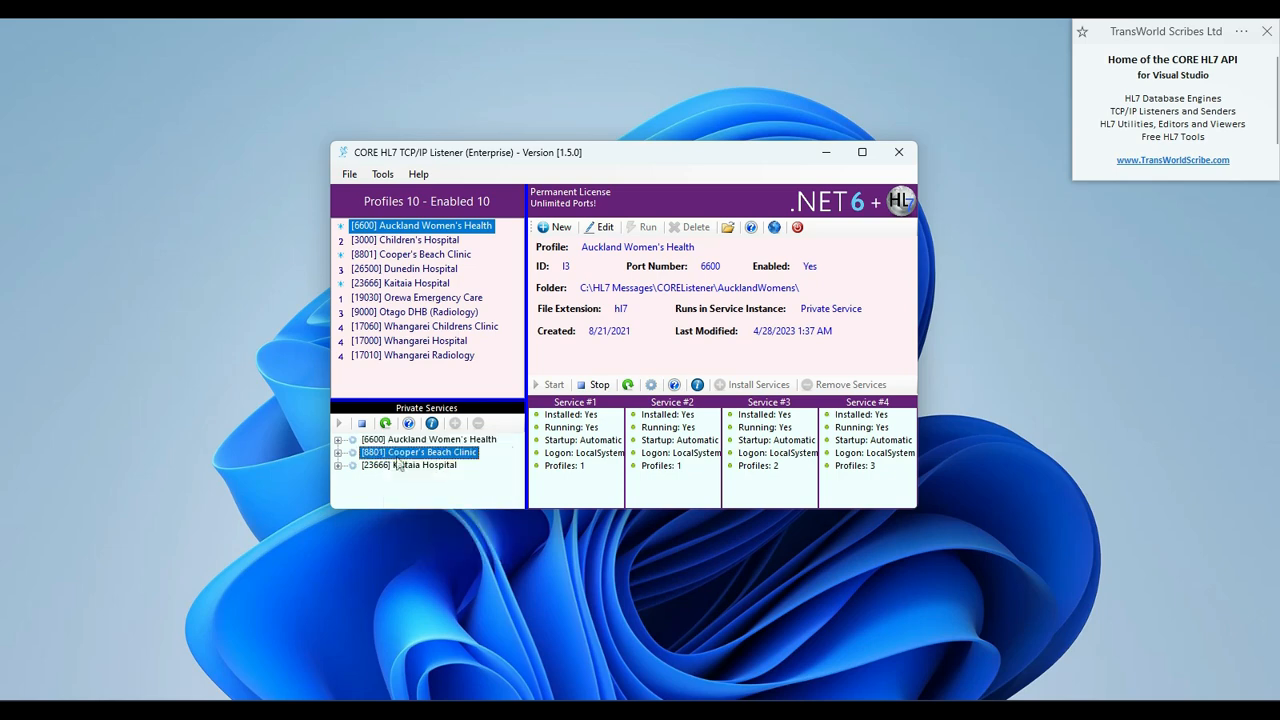
right_click(397, 465)
click(434, 497)
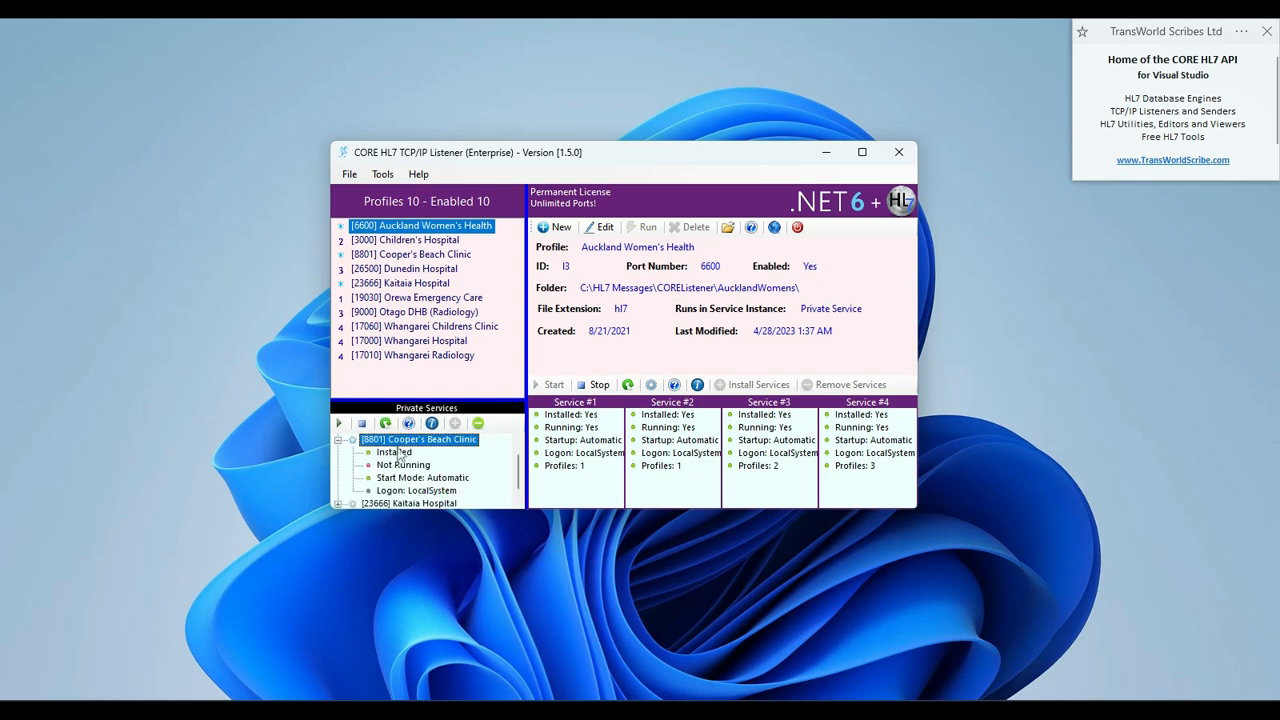
click(338, 440)
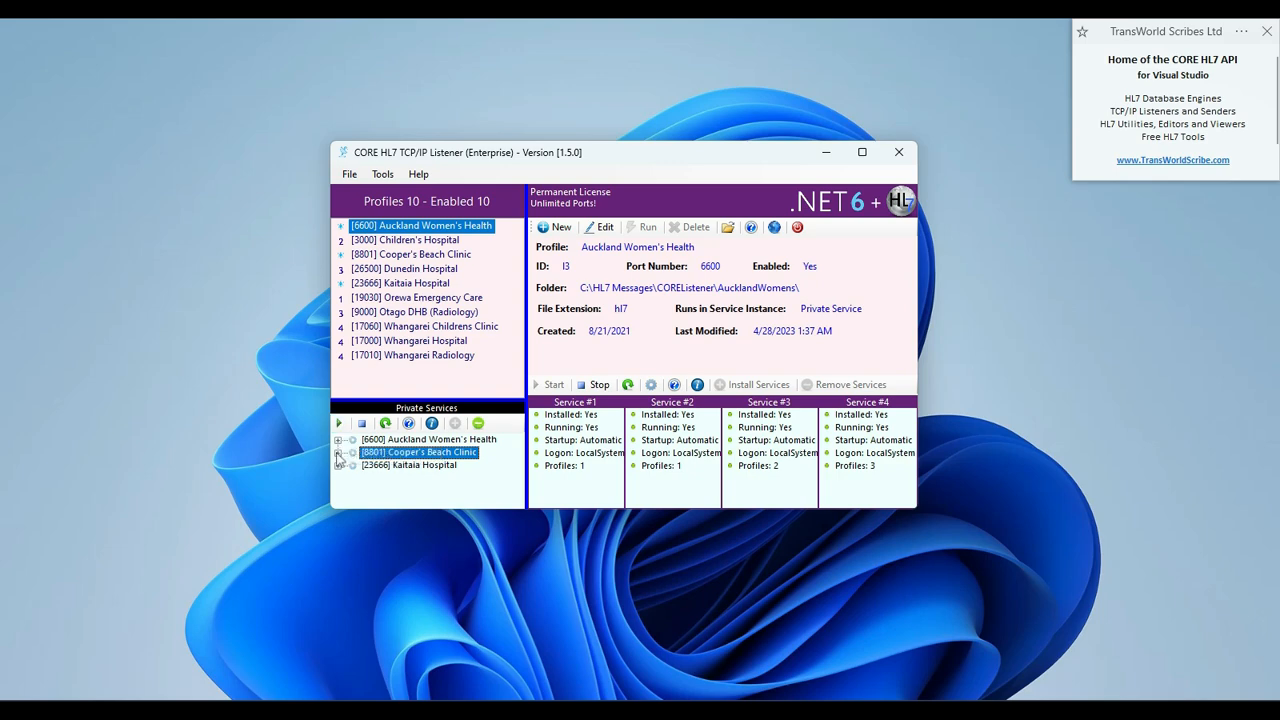
double_click(370, 457)
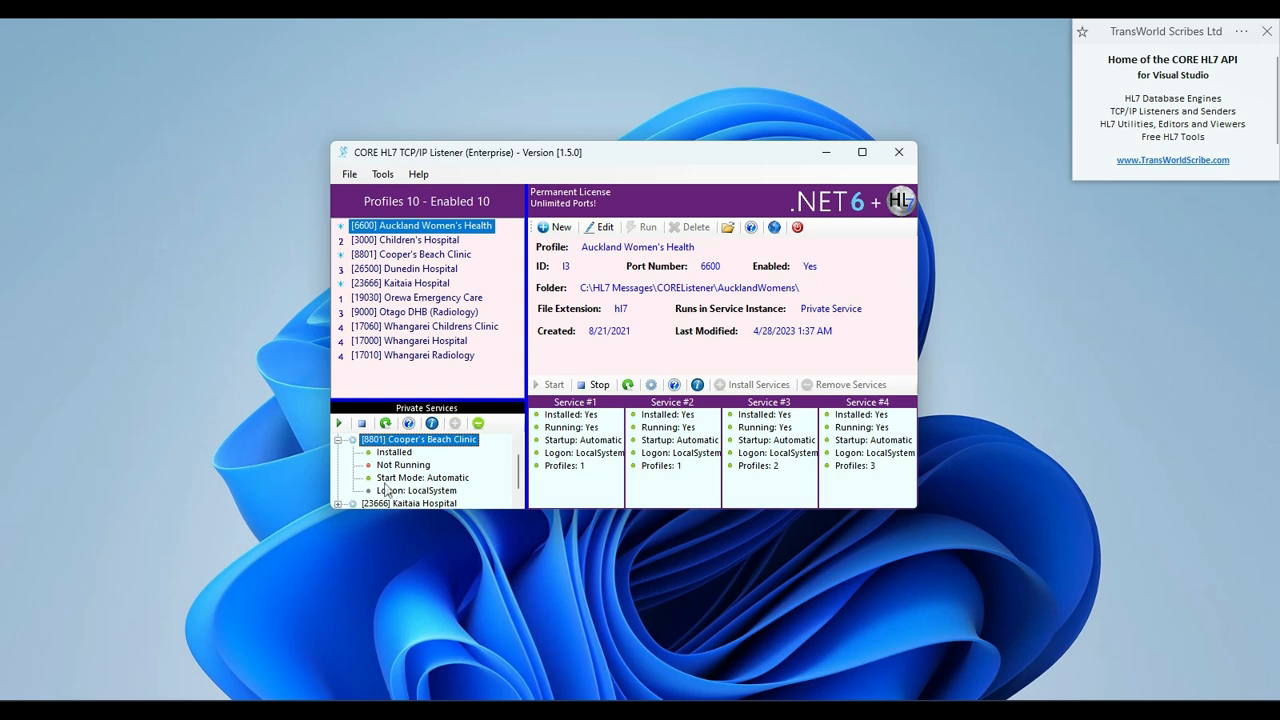
click(338, 423)
click(362, 423)
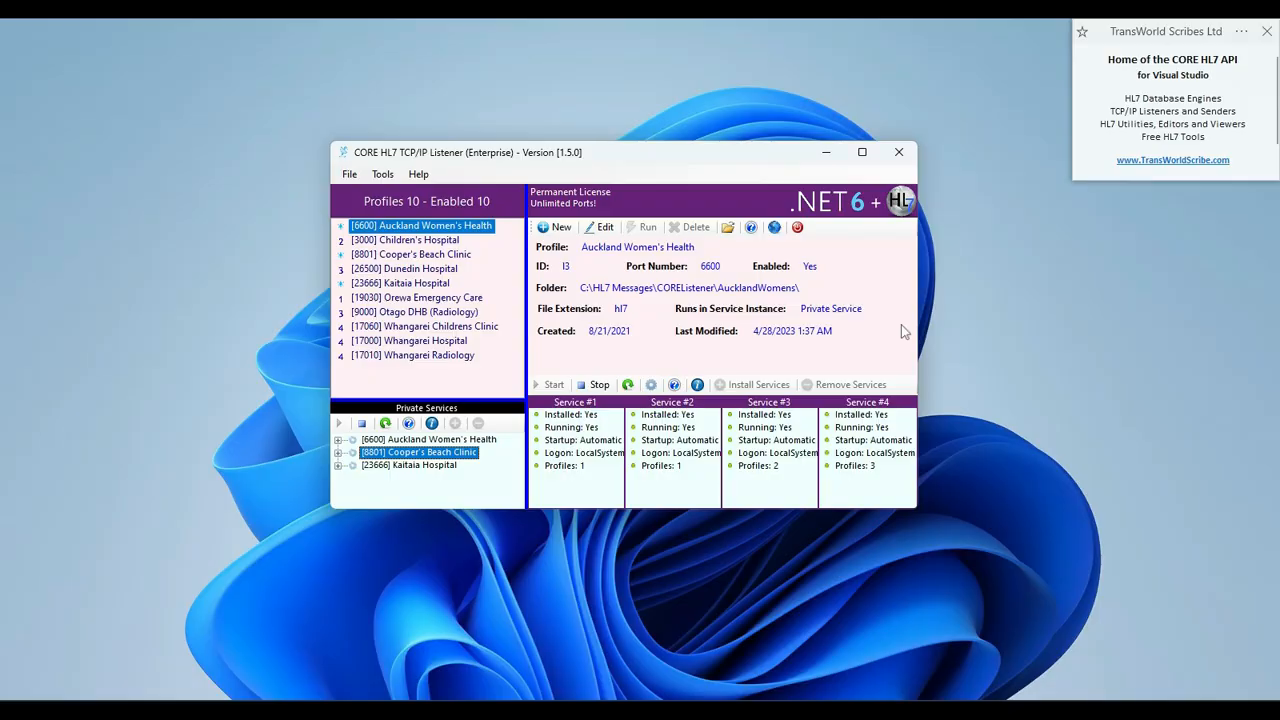
click(651, 386)
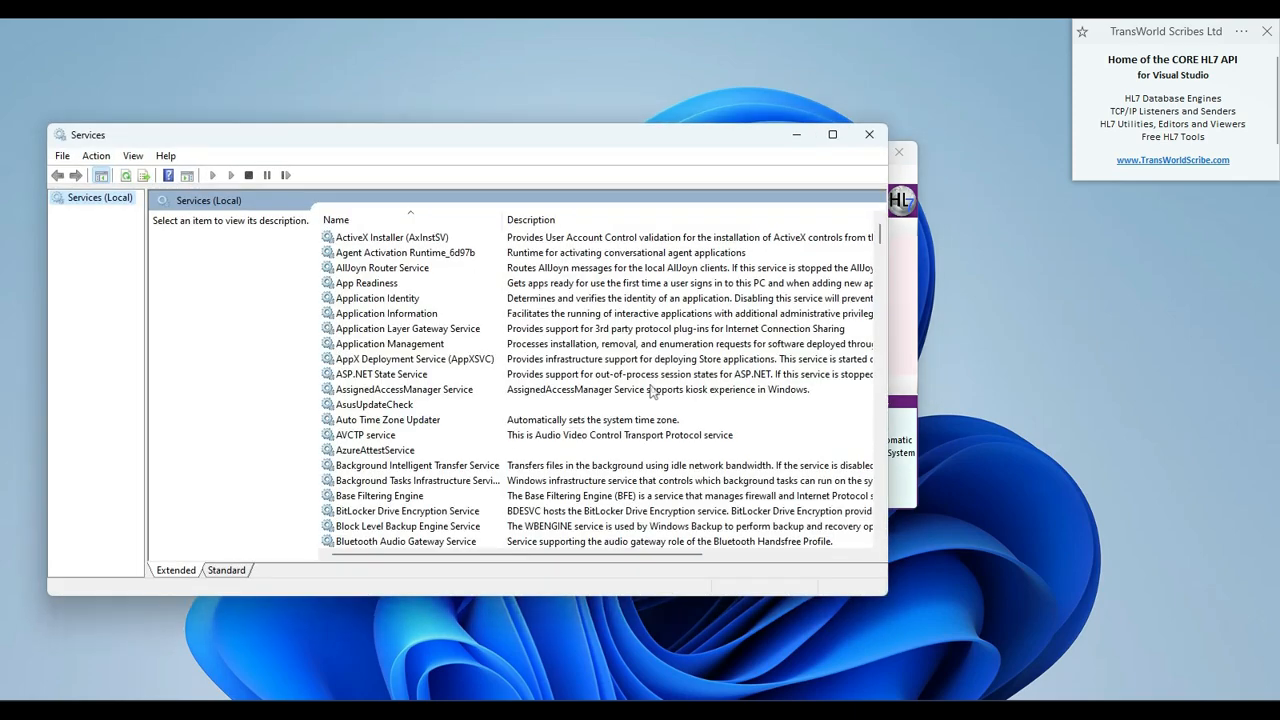
scroll(432, 287, down, 5)
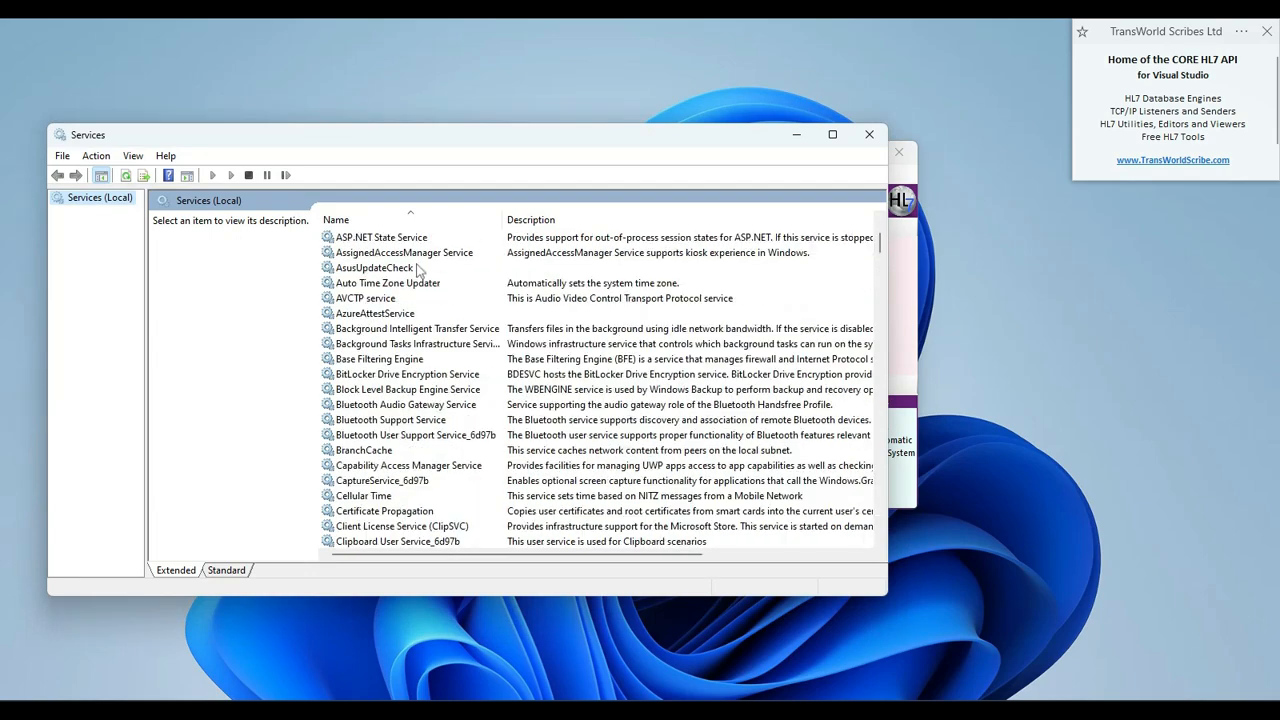
scroll(418, 272, down, 5)
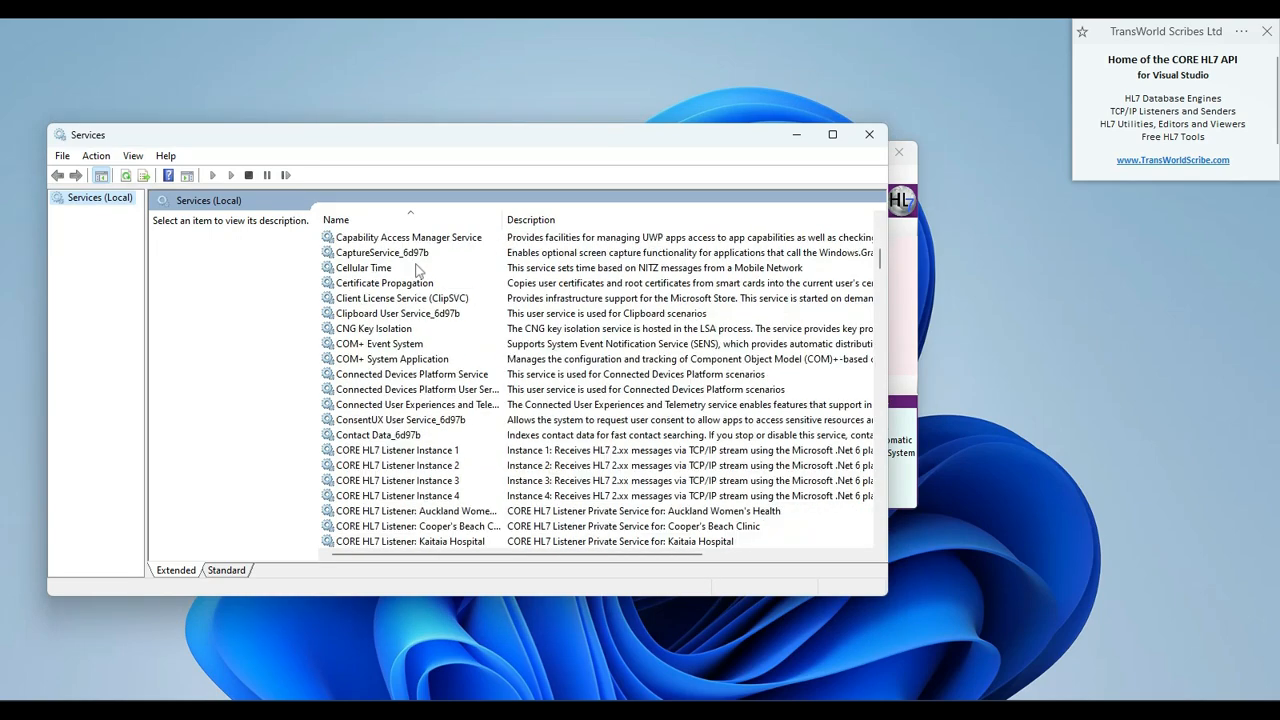
scroll(418, 272, down, 1)
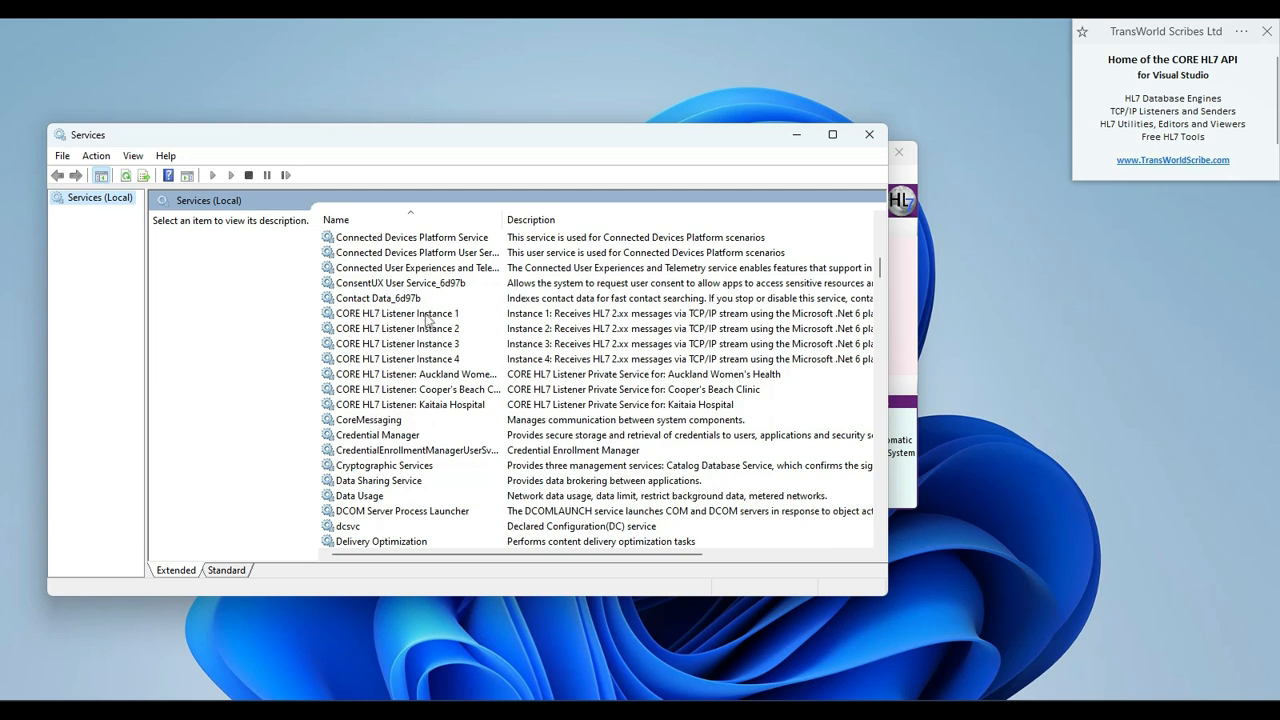
click(428, 313)
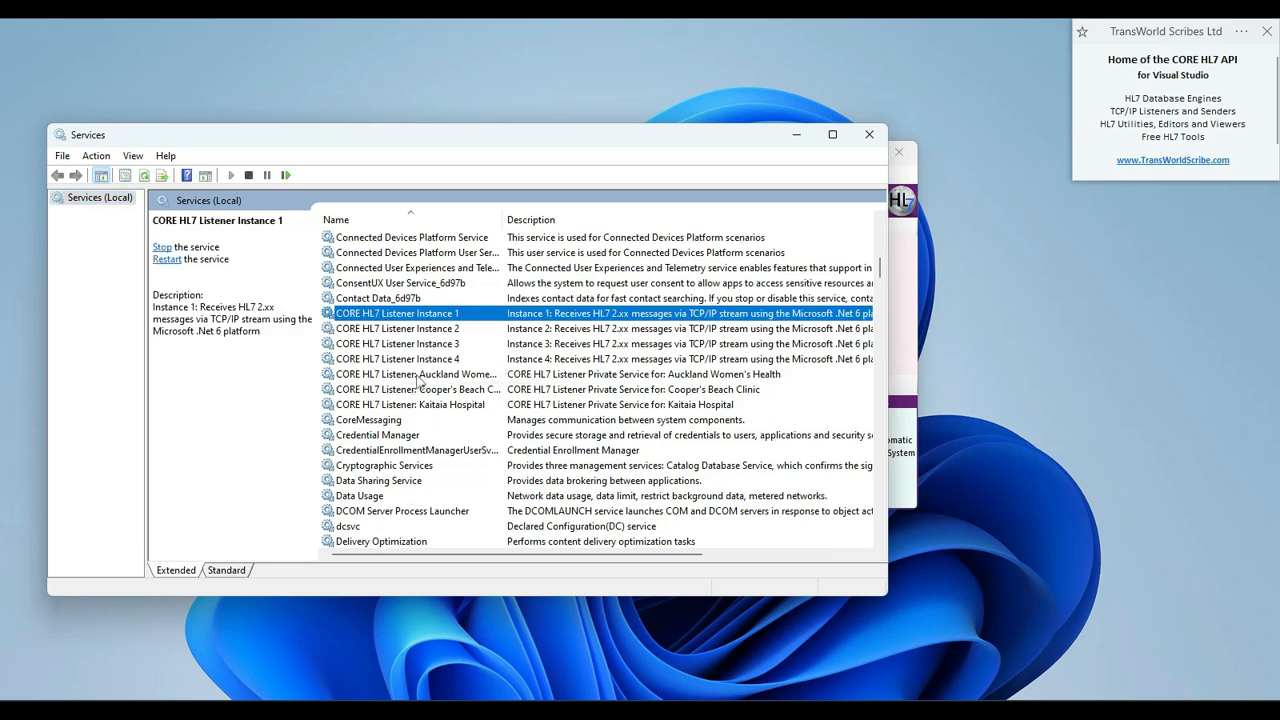
click(422, 375)
click(422, 390)
click(420, 405)
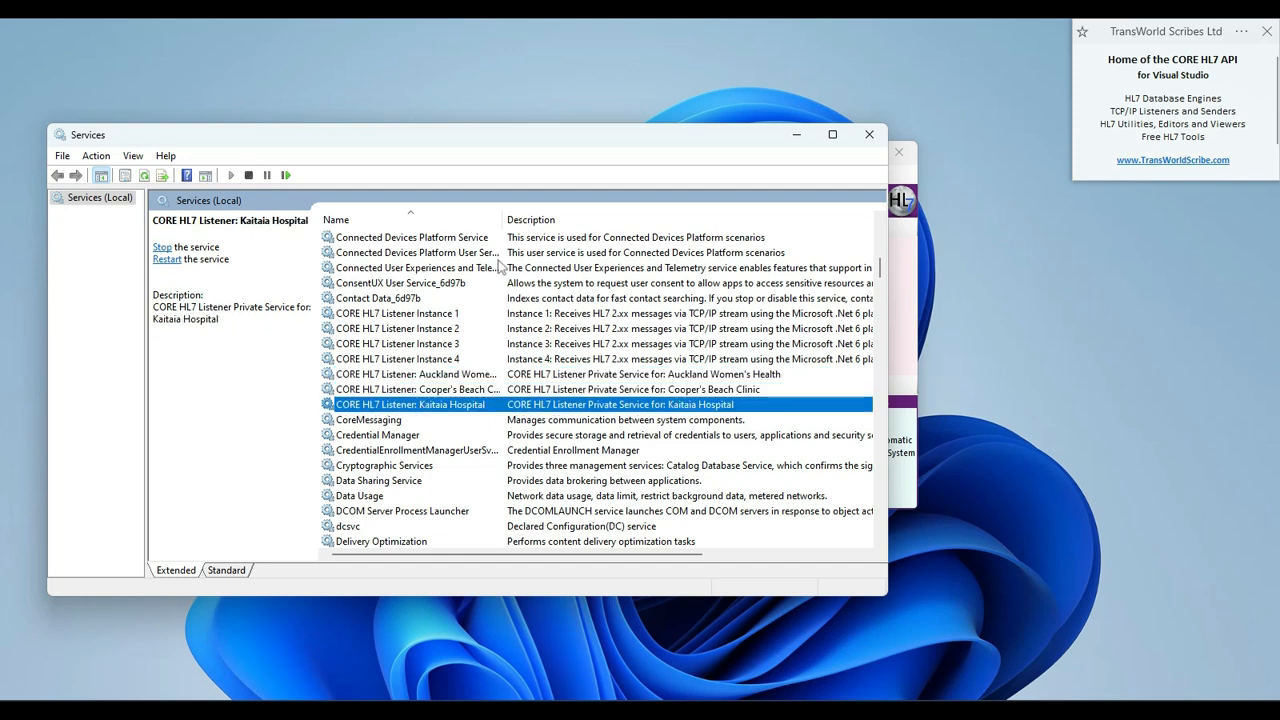
drag(503, 219, 578, 219)
click(443, 376)
click(440, 390)
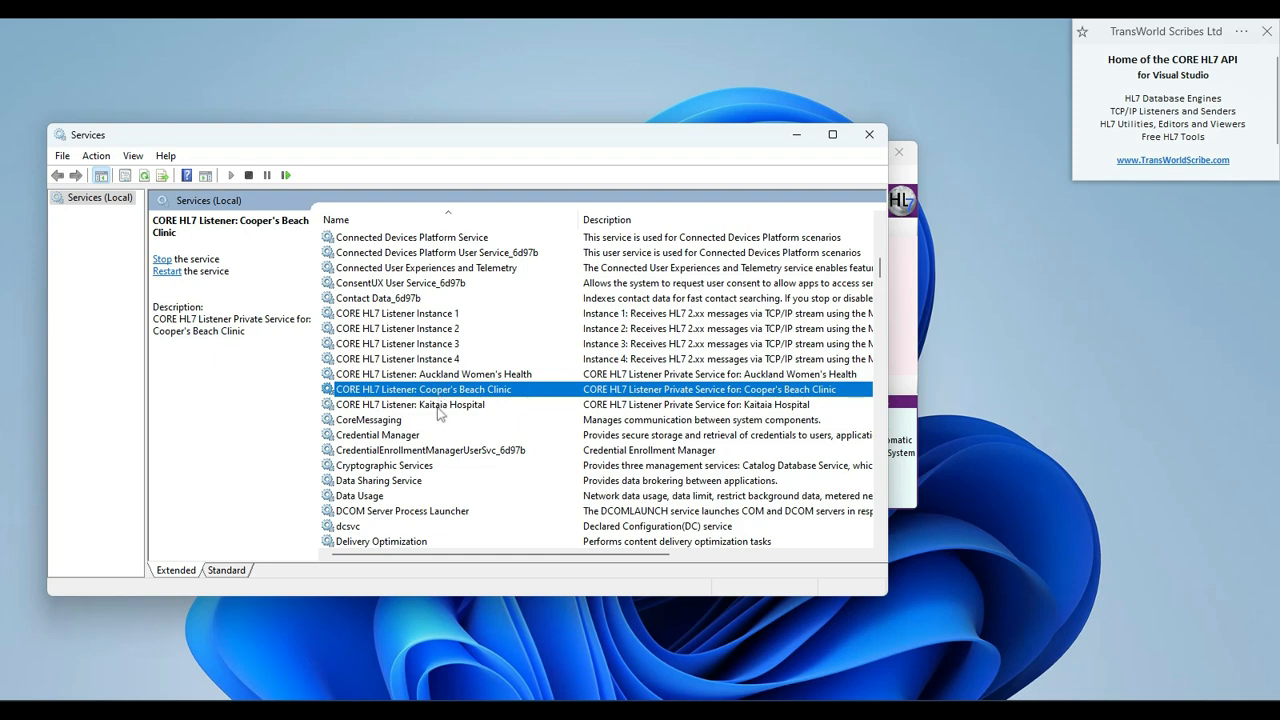
click(440, 405)
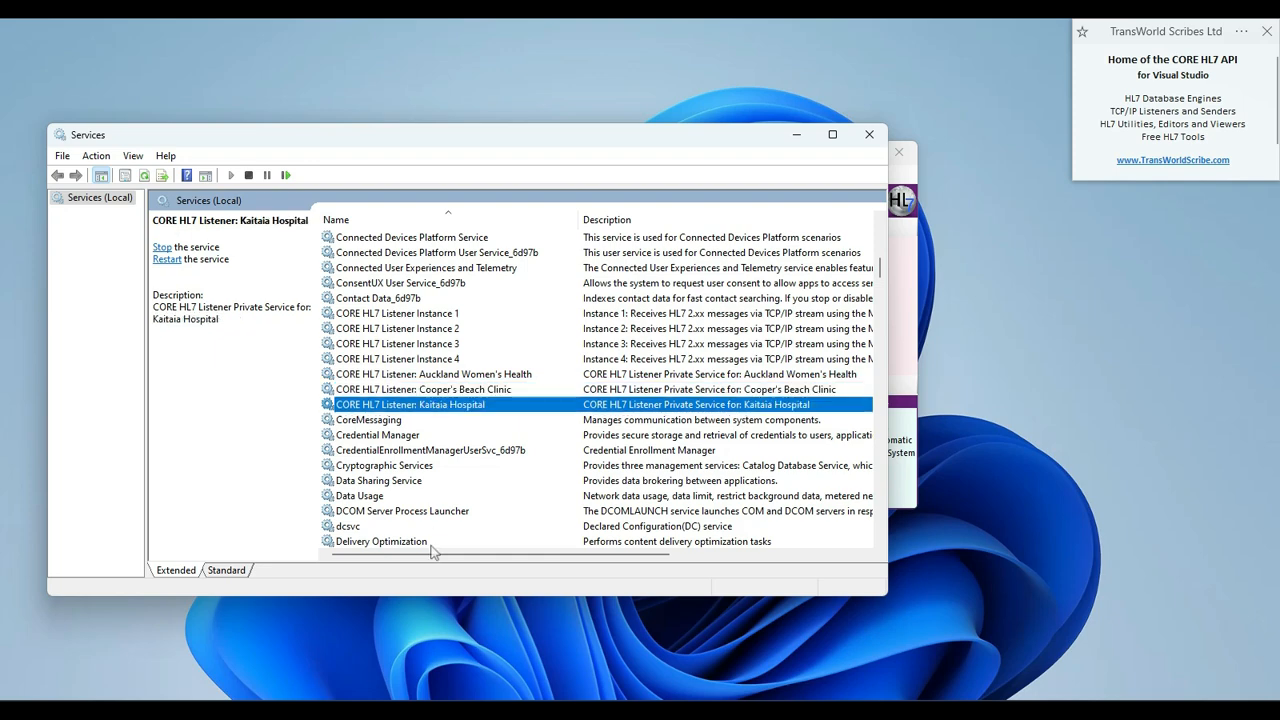
drag(428, 563, 614, 569)
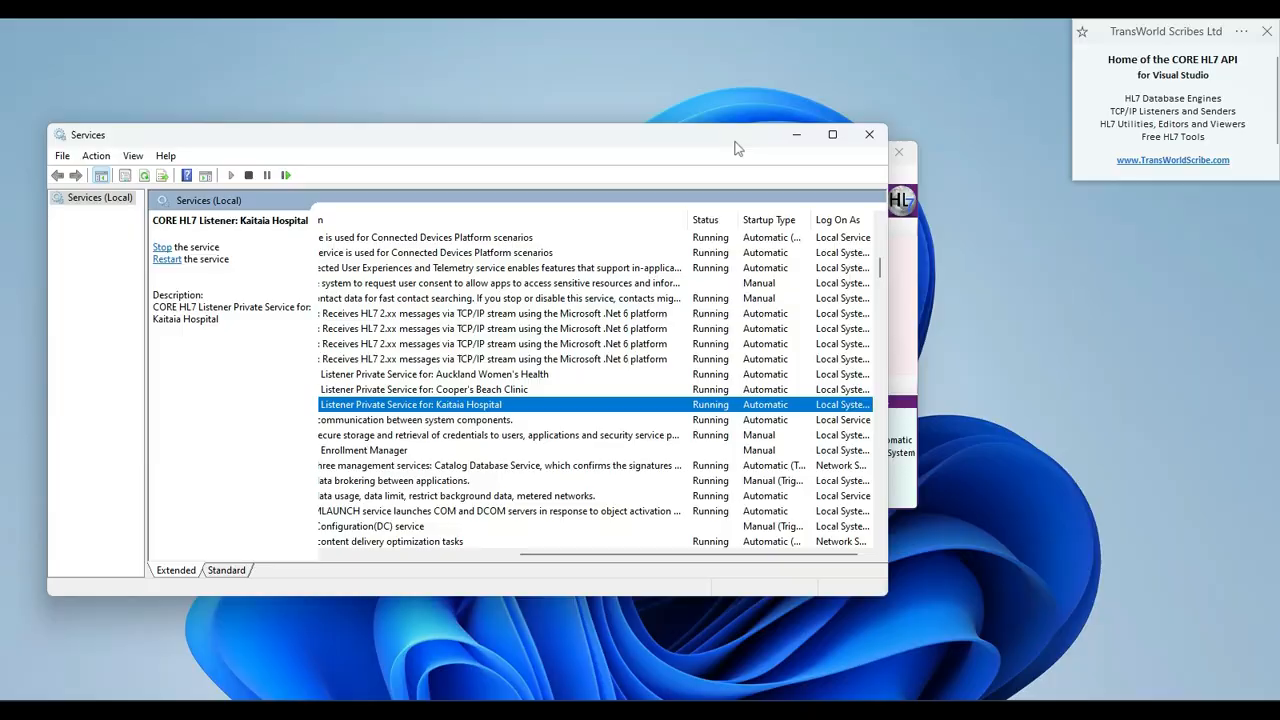
click(869, 134)
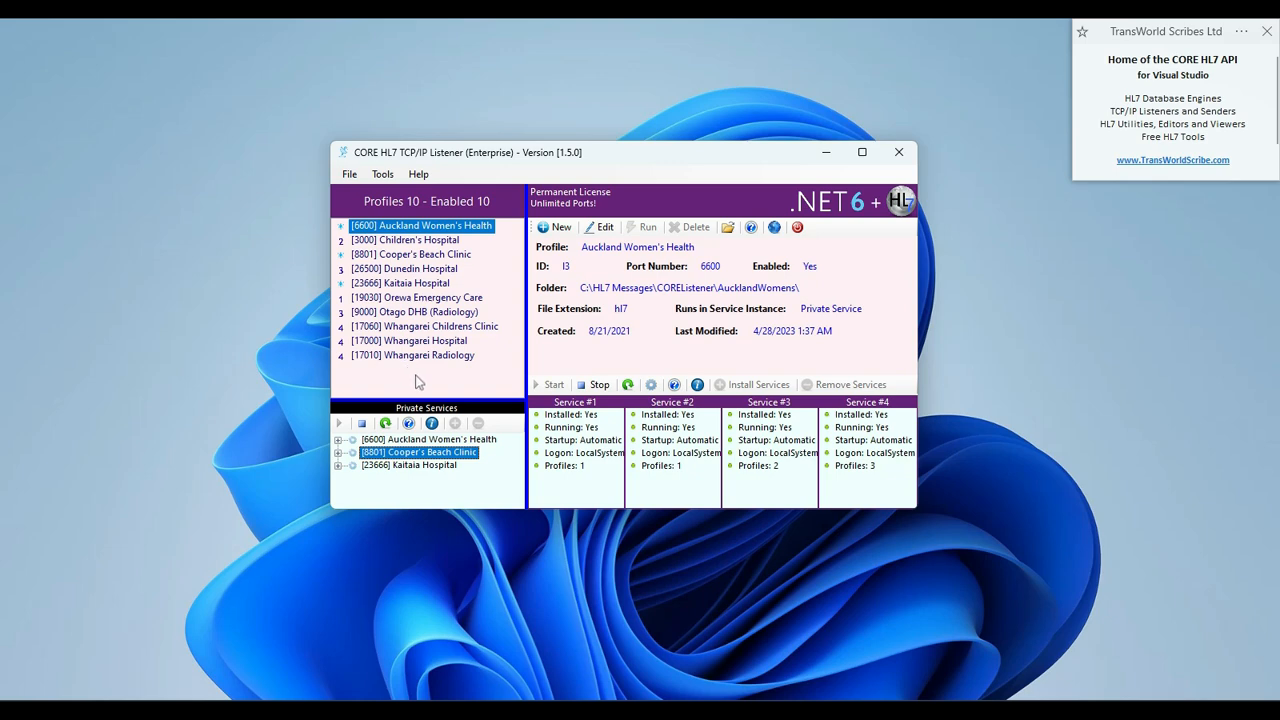
Stop the Cooper's Beach Clinic private service, then remove it and confirm with Yes
right_click(380, 456)
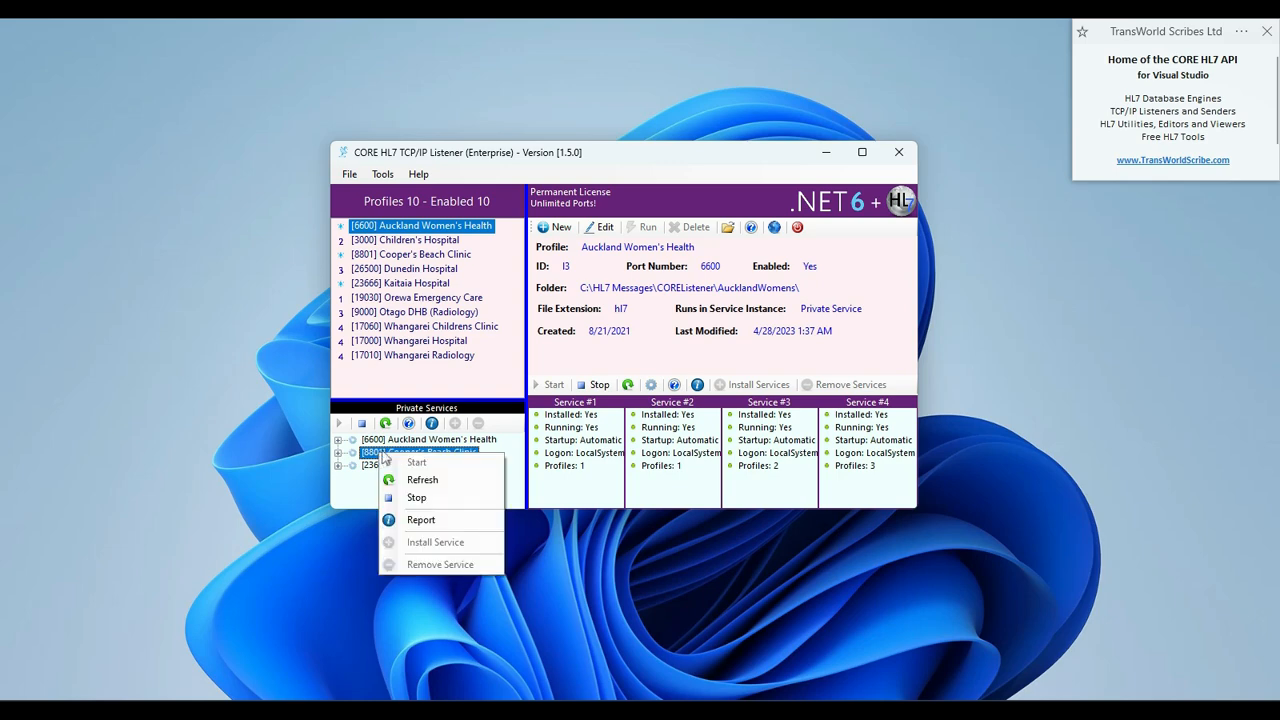
click(417, 498)
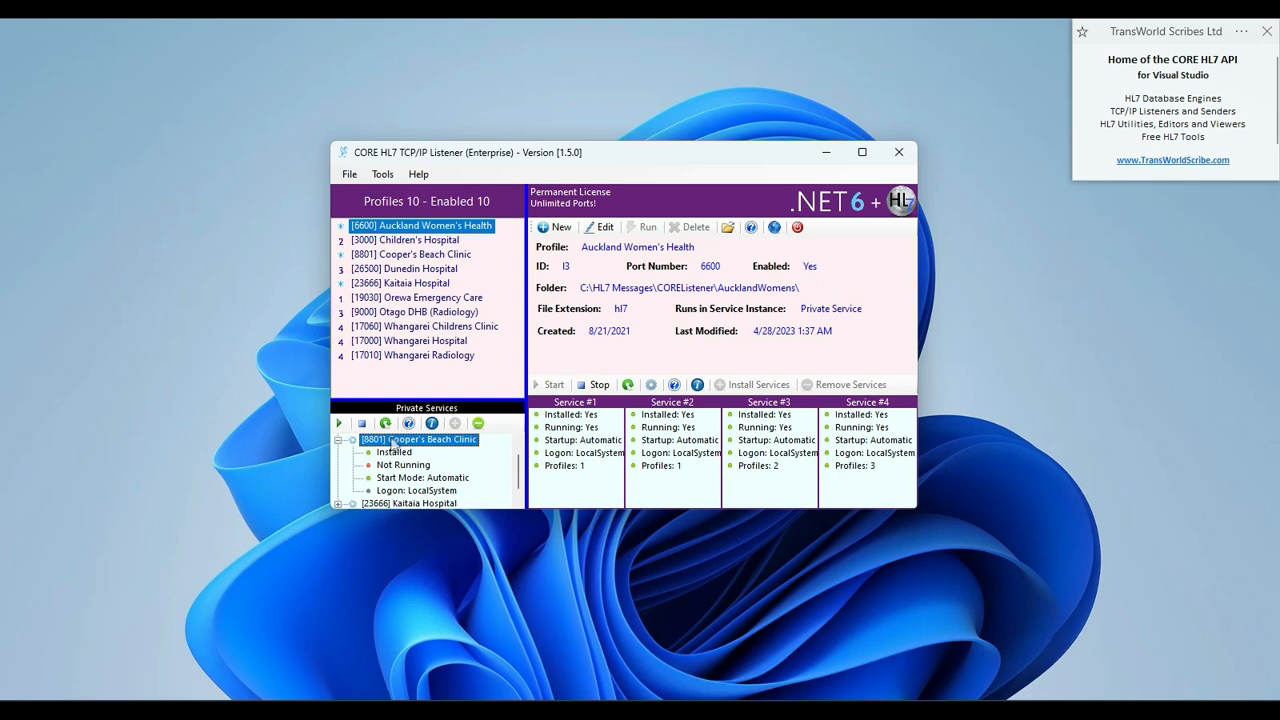
right_click(395, 443)
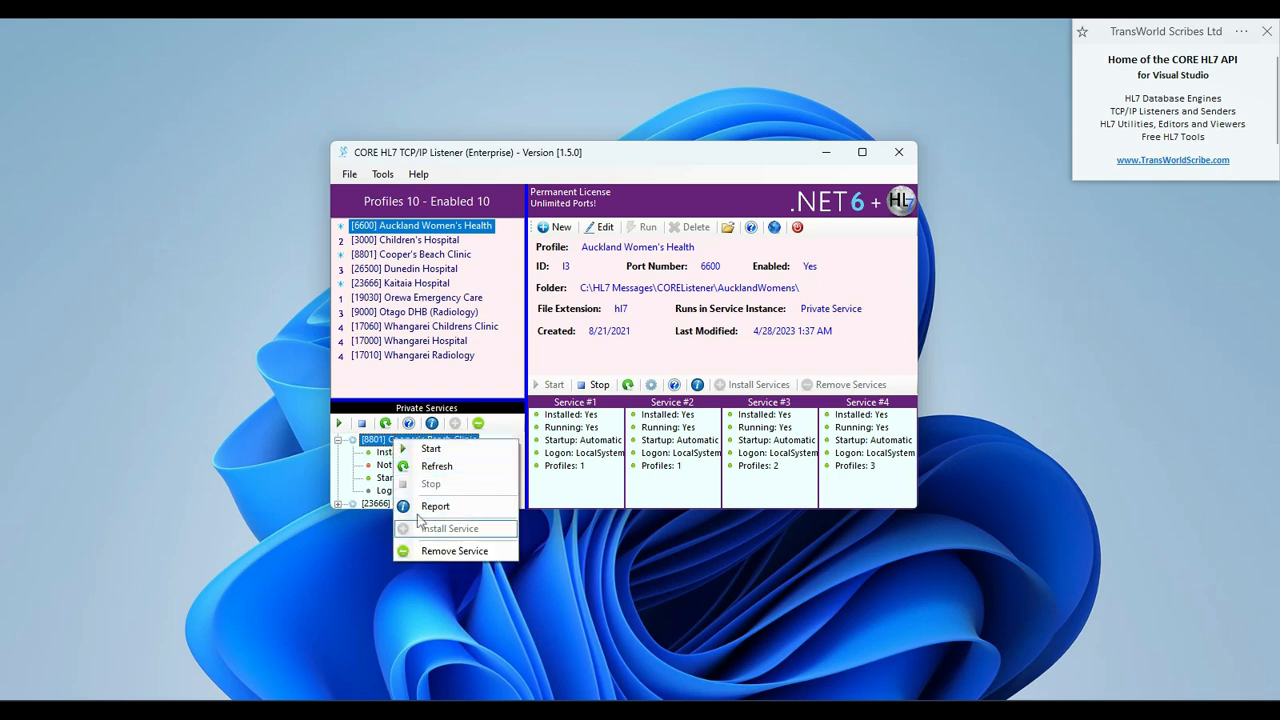
click(428, 551)
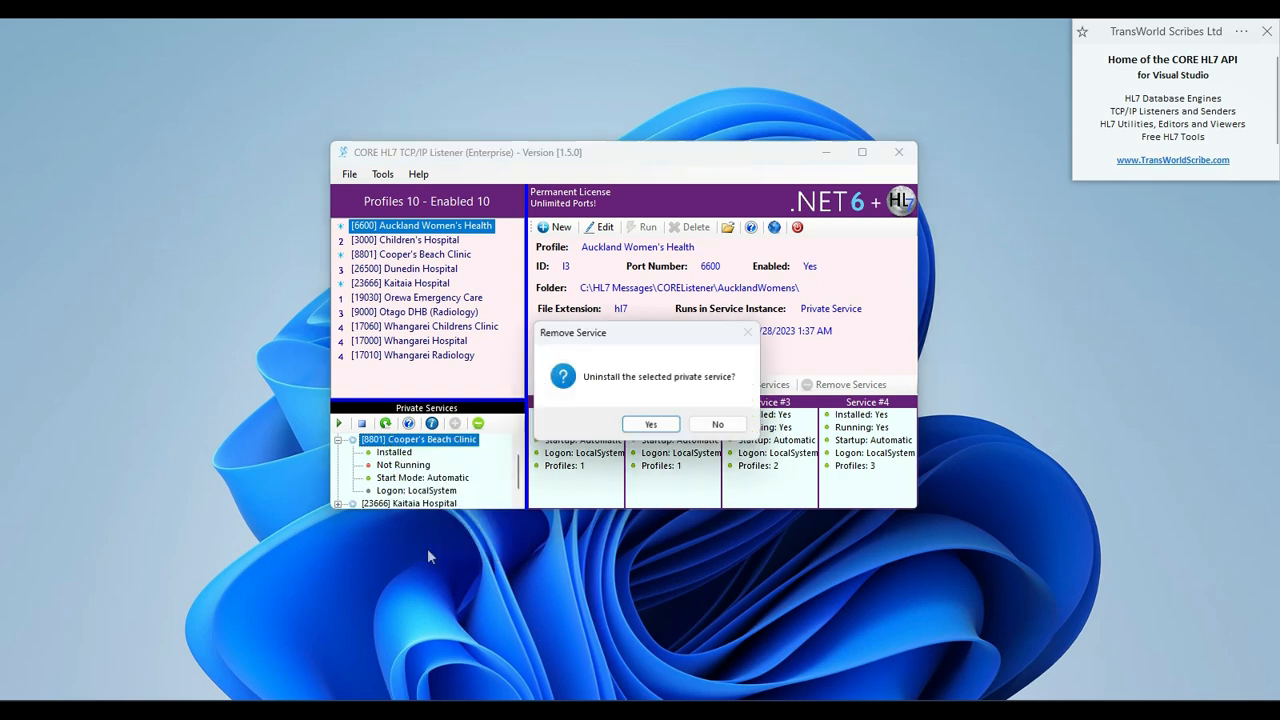
click(651, 426)
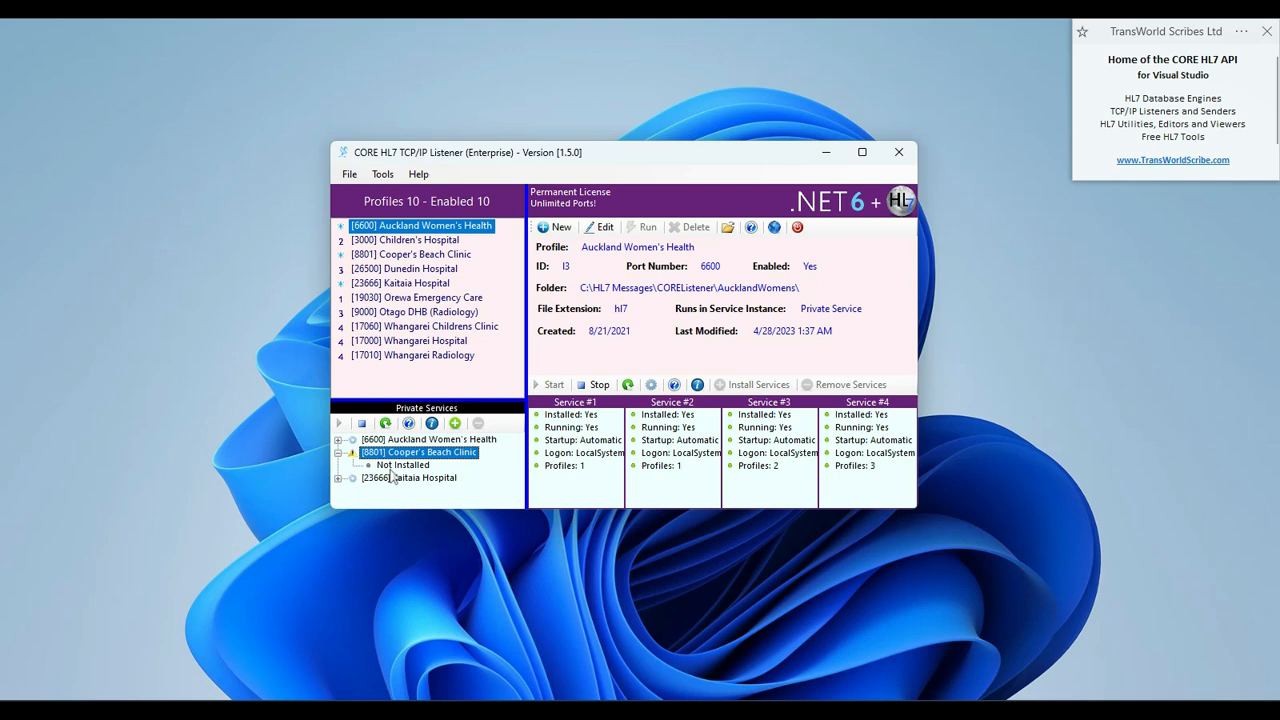
Reassign the Cooper's Beach Clinic profile to Service #1, then stop and restart the shared services
double_click(416, 257)
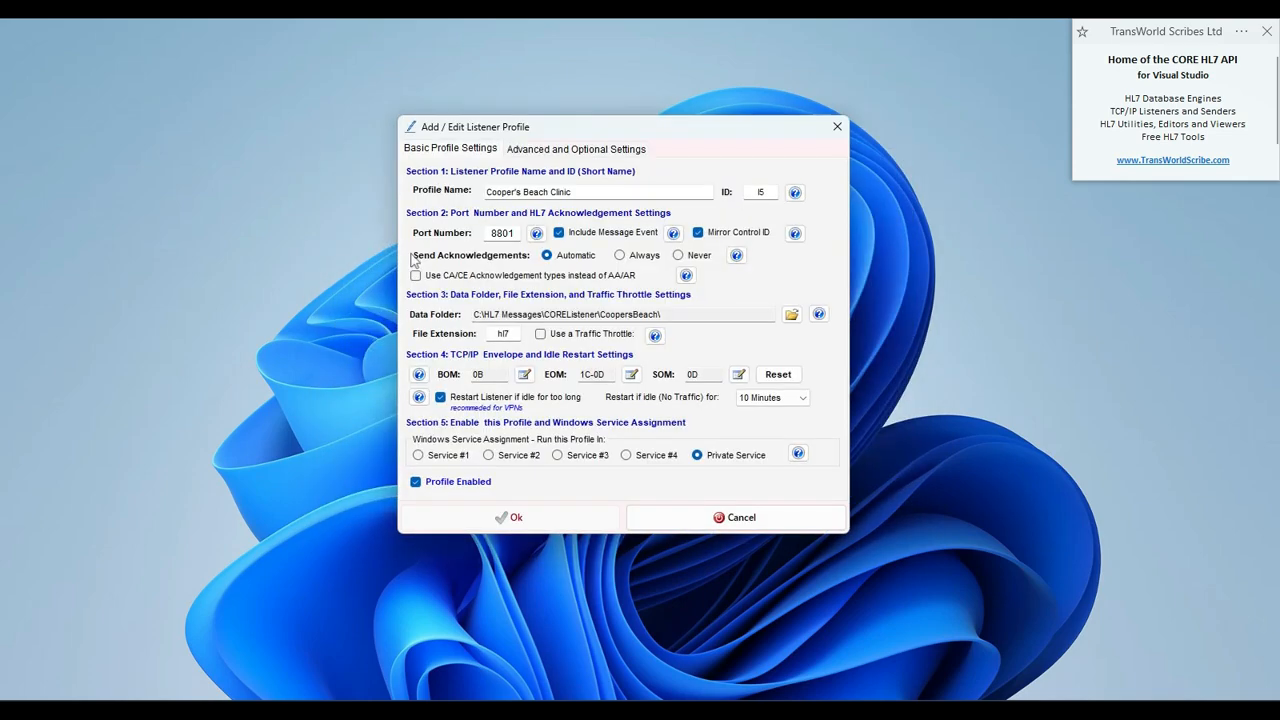
click(445, 456)
click(466, 516)
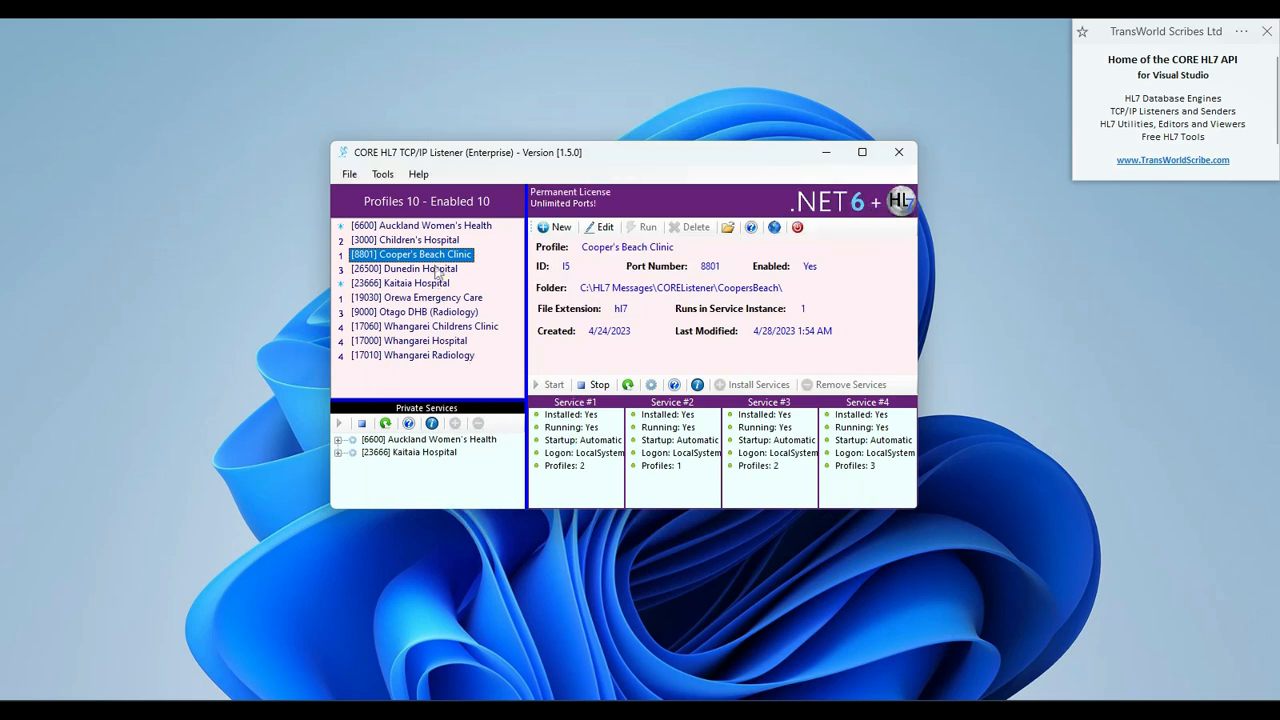
click(589, 382)
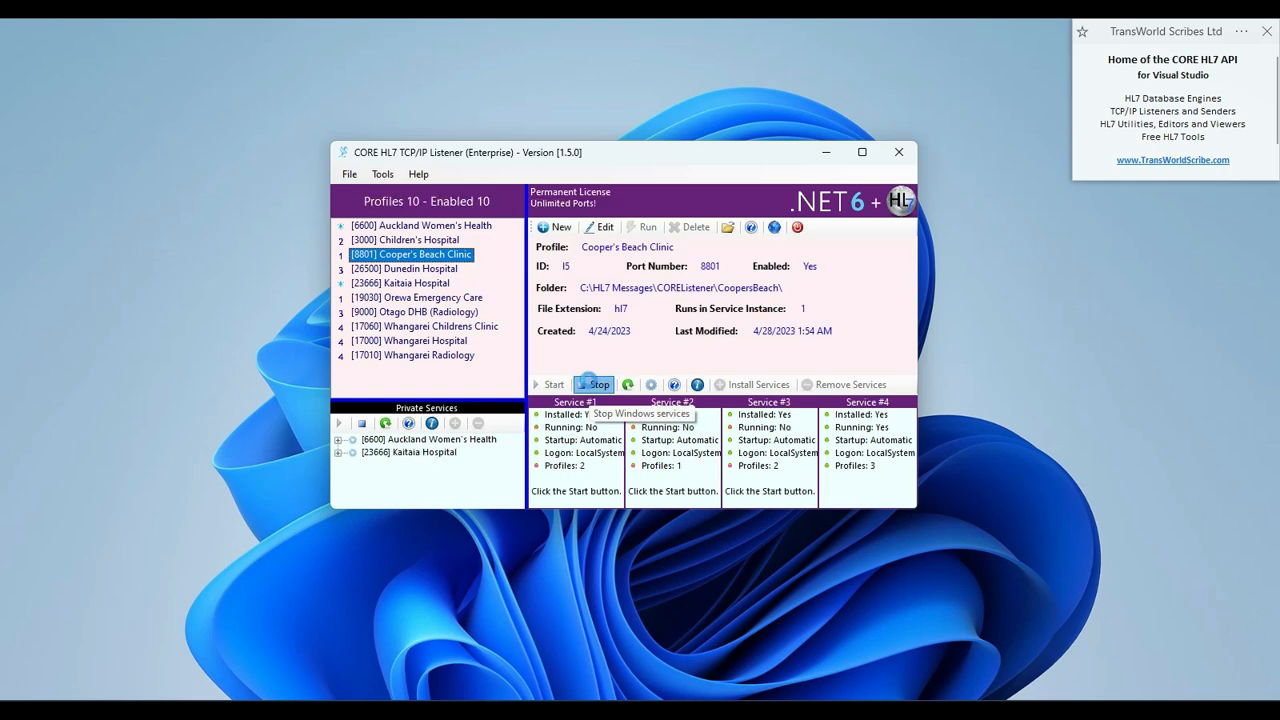
click(546, 384)
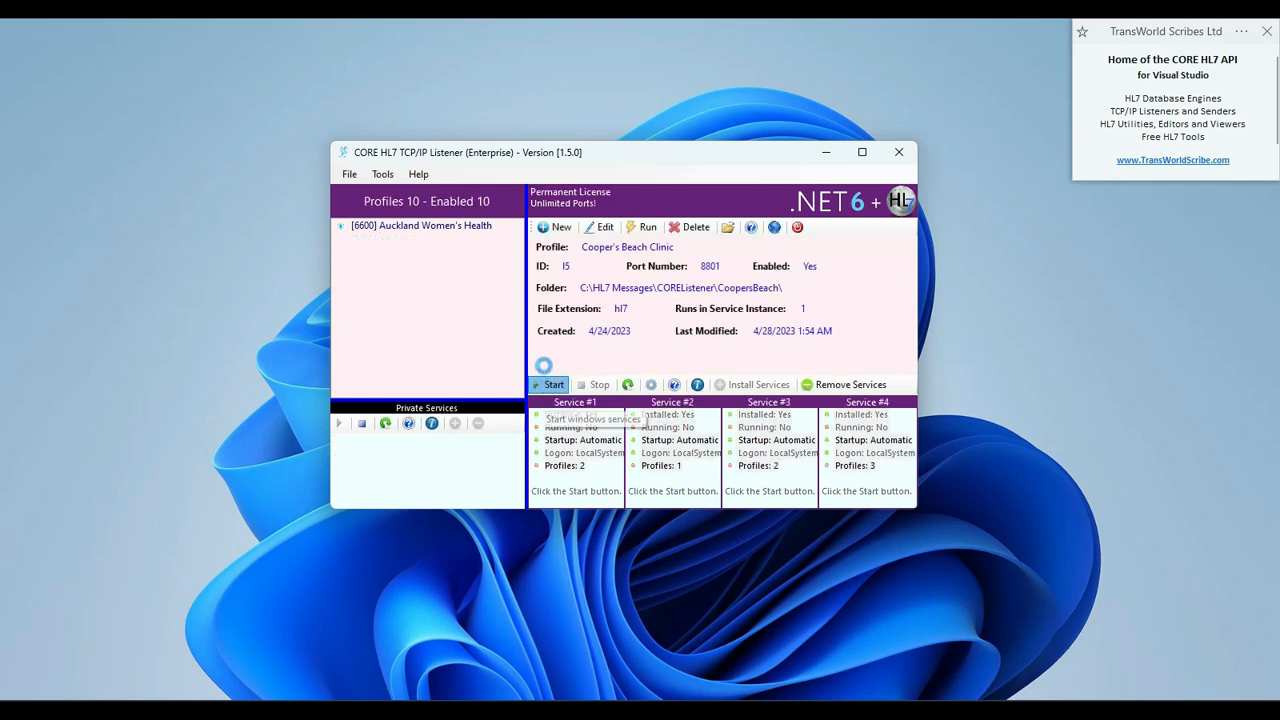